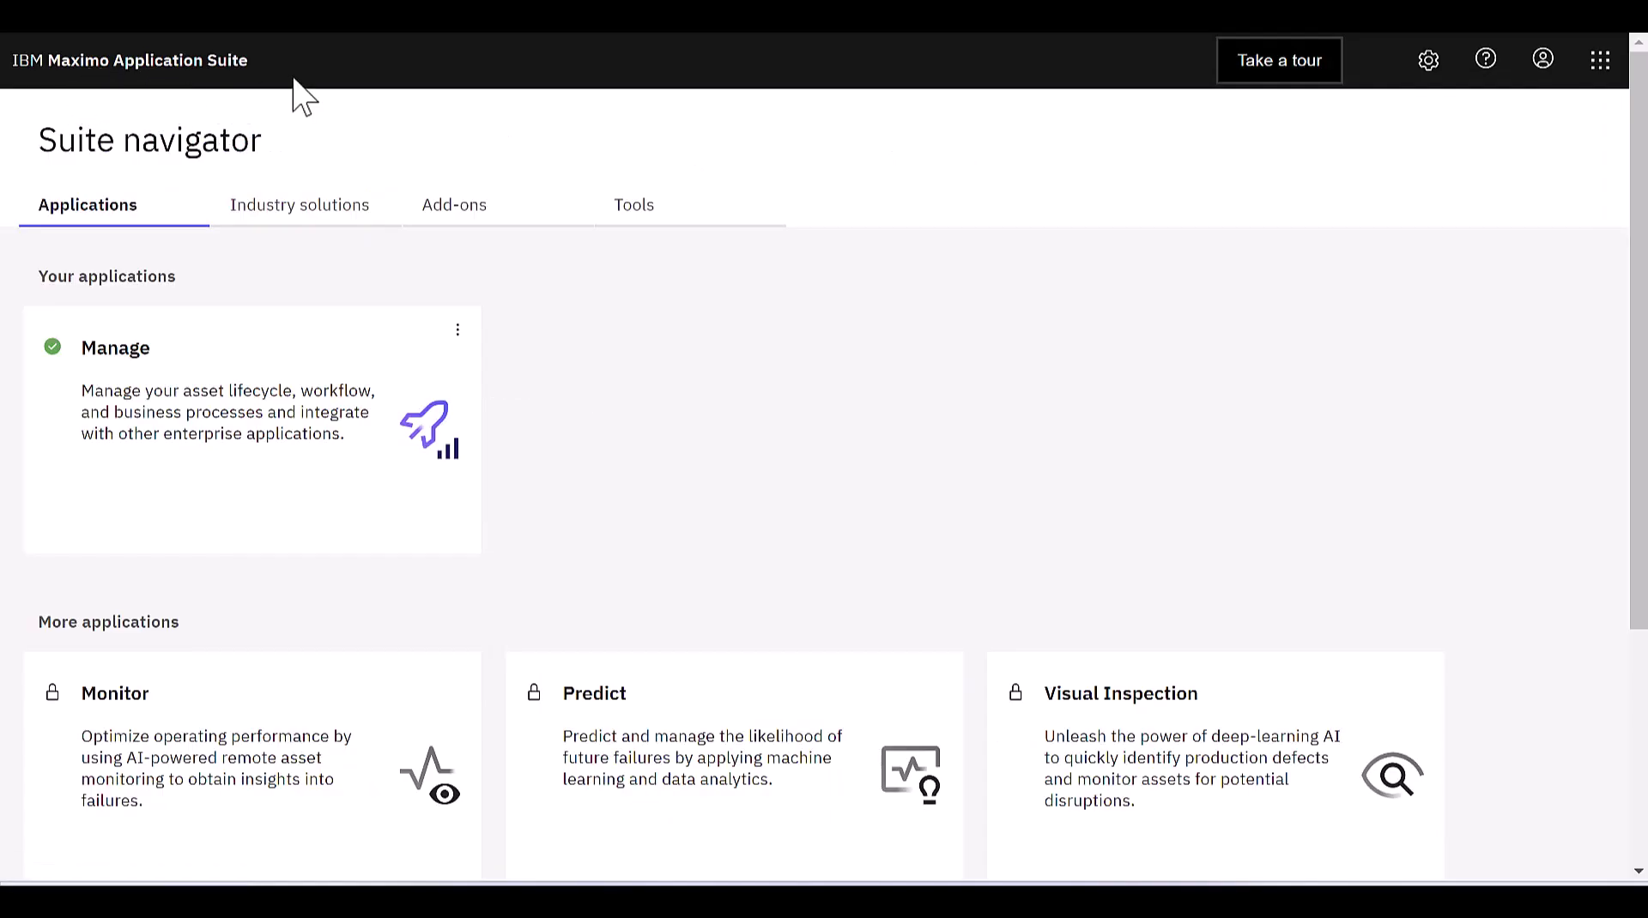
- Launch Manage from its card to reach the Operational dashboard
mouse_move(283, 514)
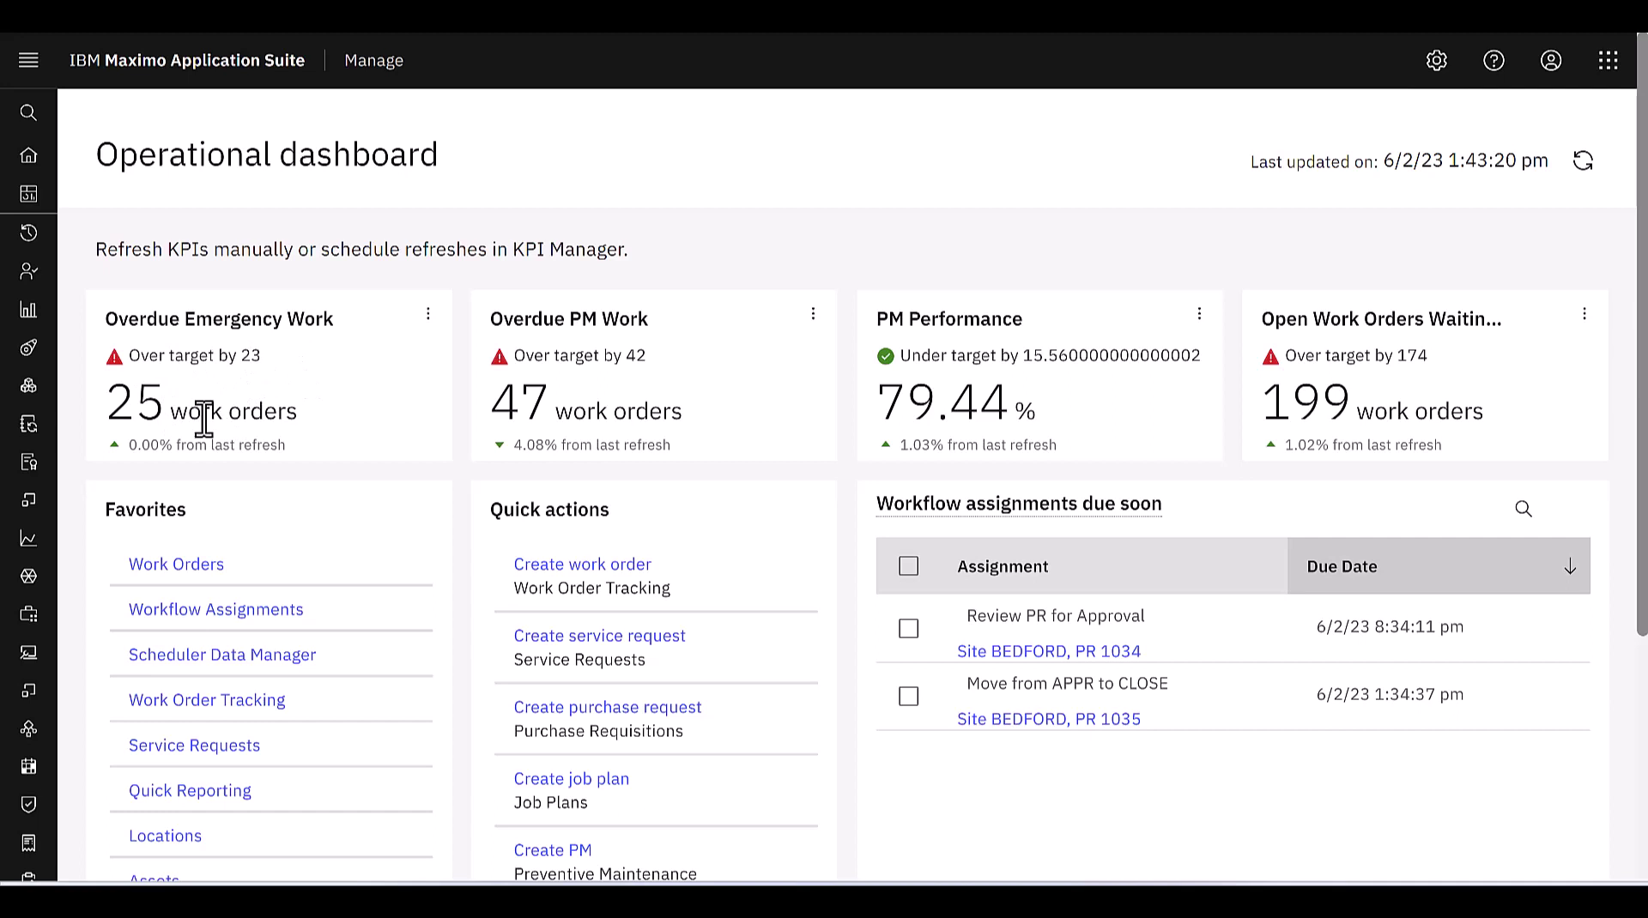
left_click(428, 316)
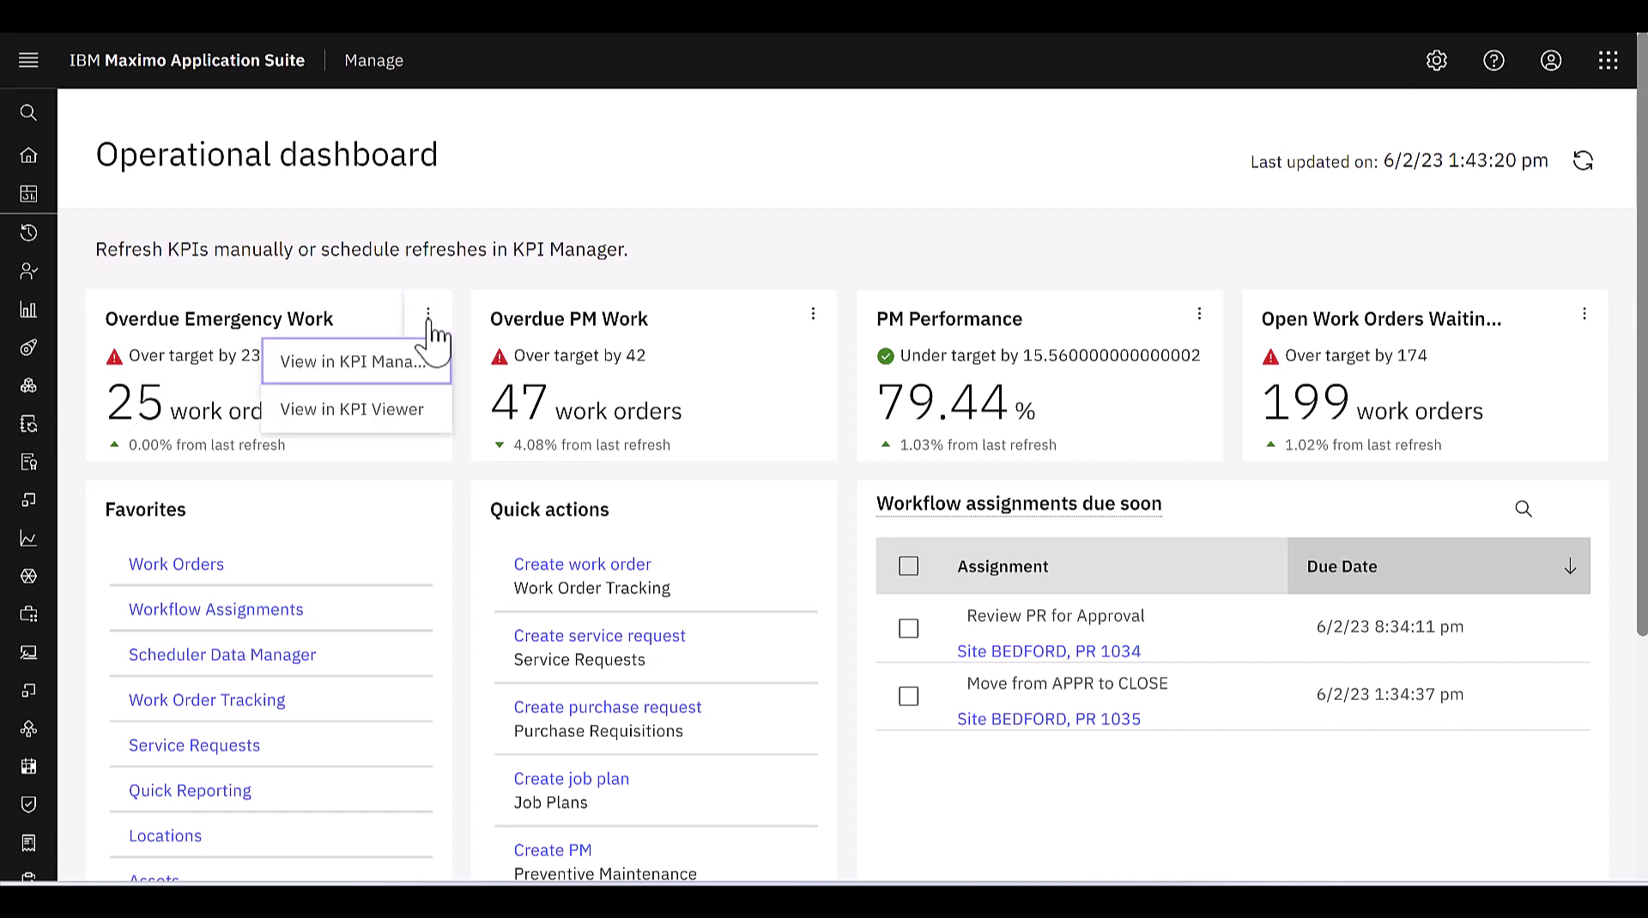
left_click(415, 362)
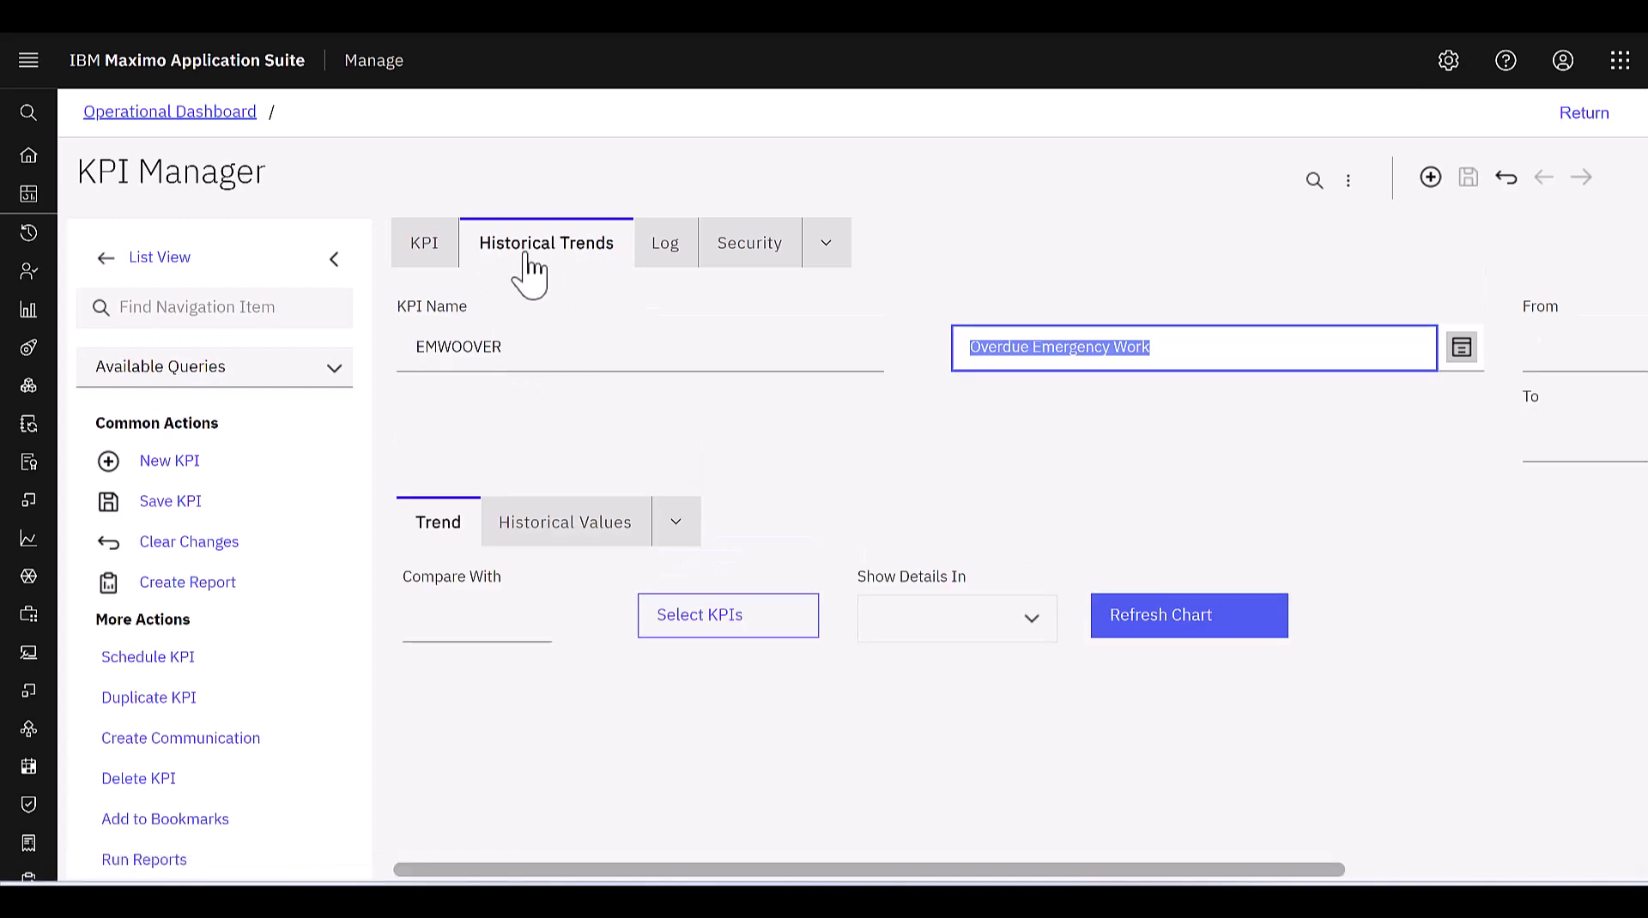
left_click(445, 259)
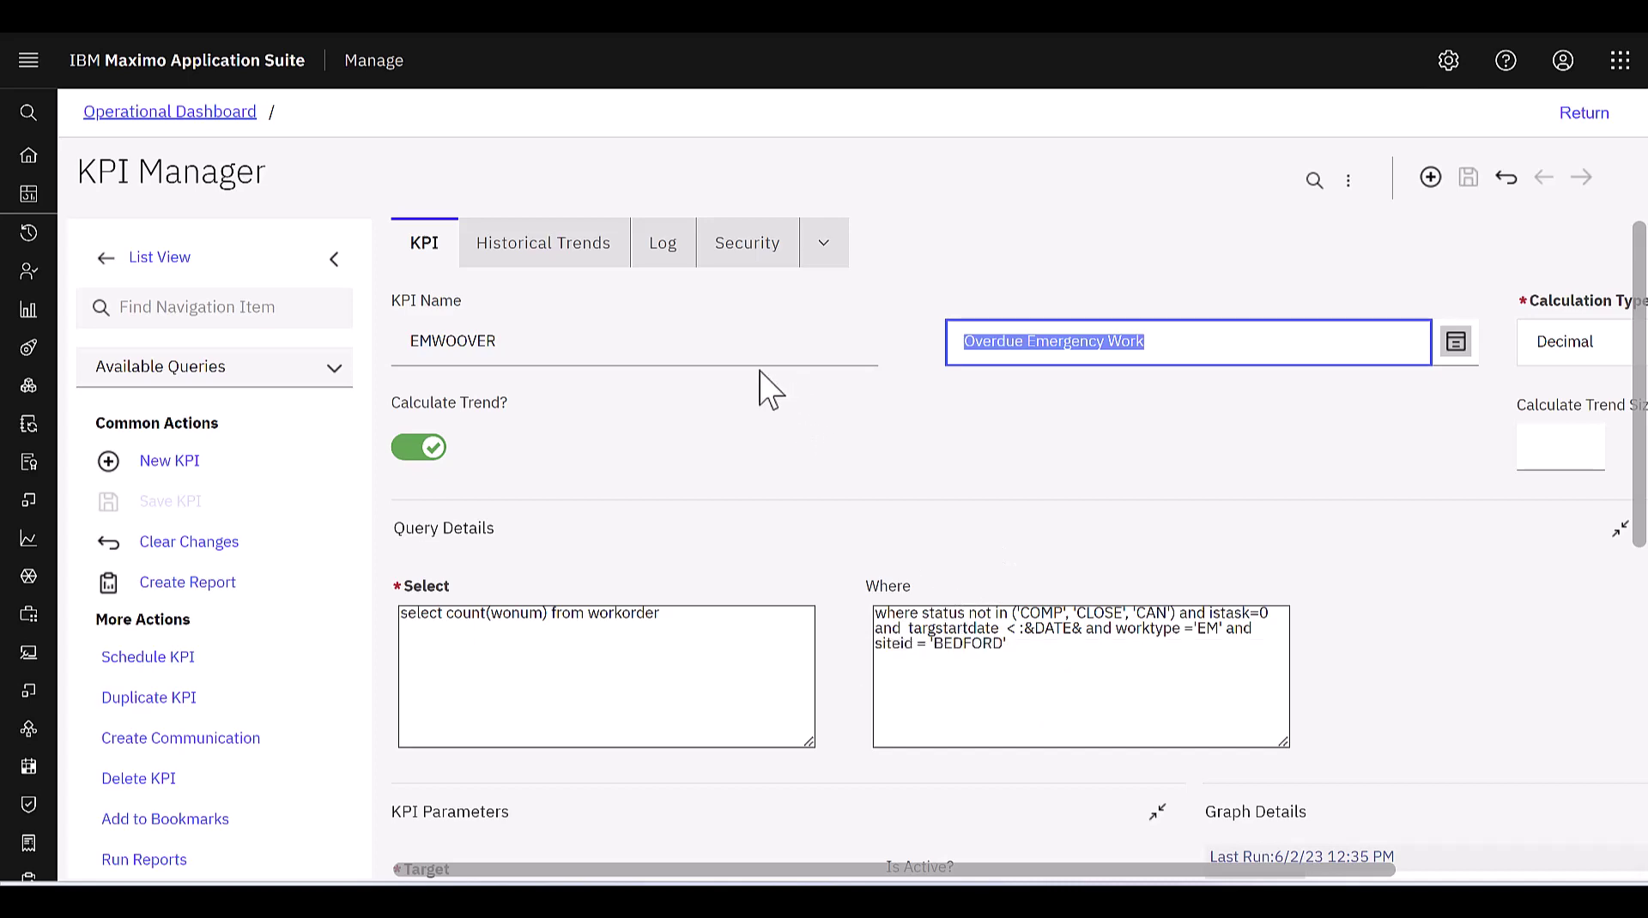
left_click(206, 119)
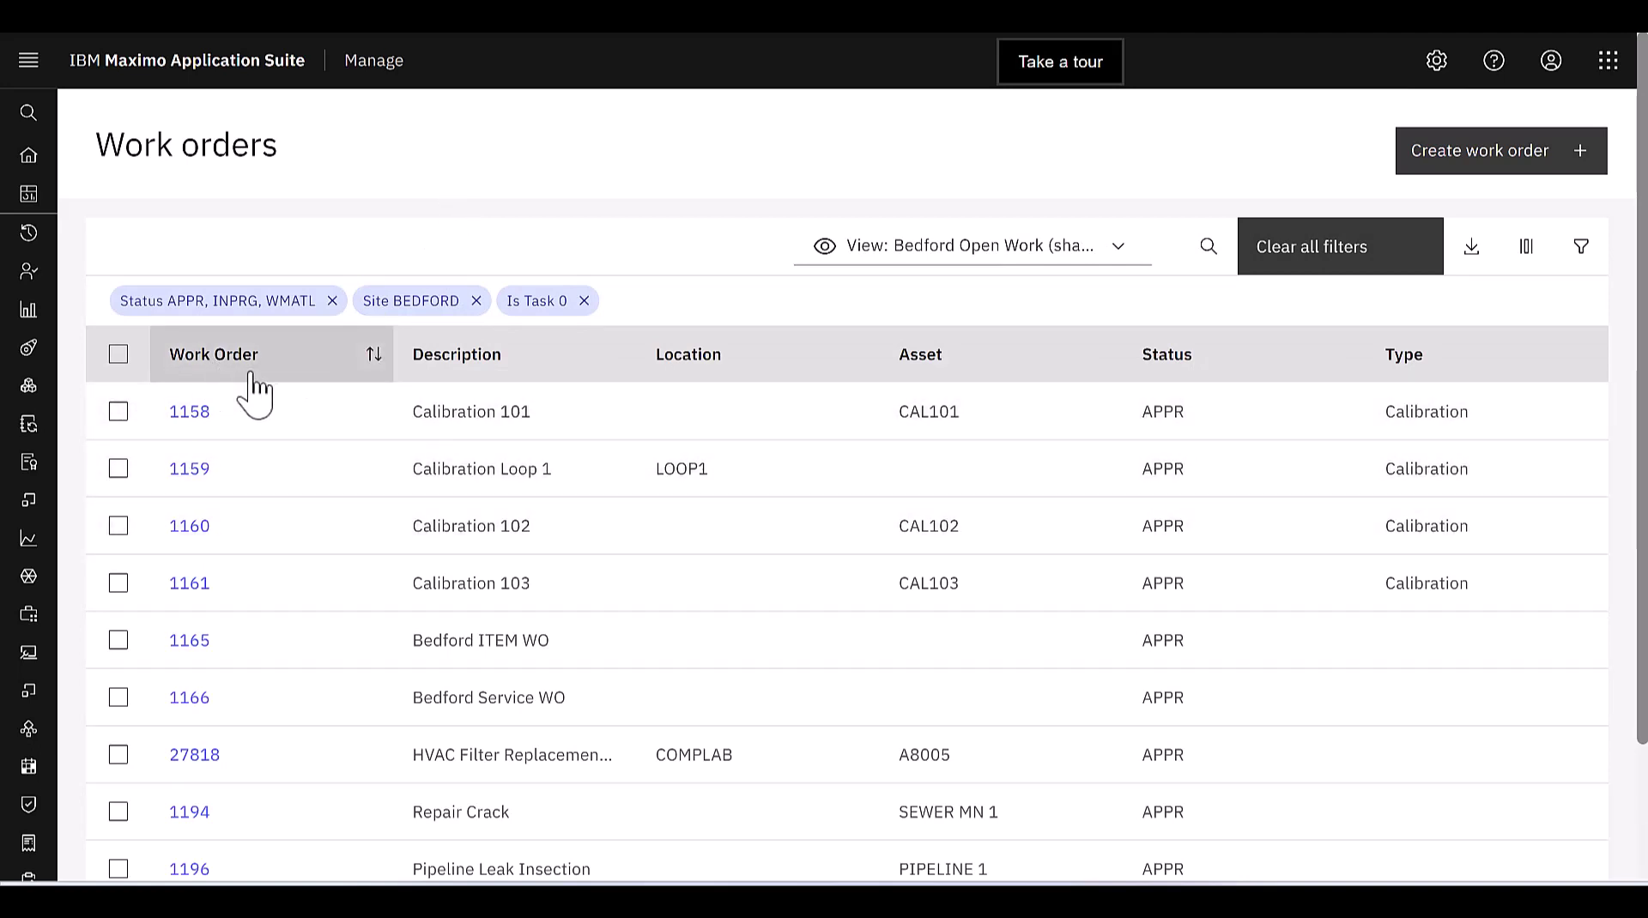
left_click(1131, 255)
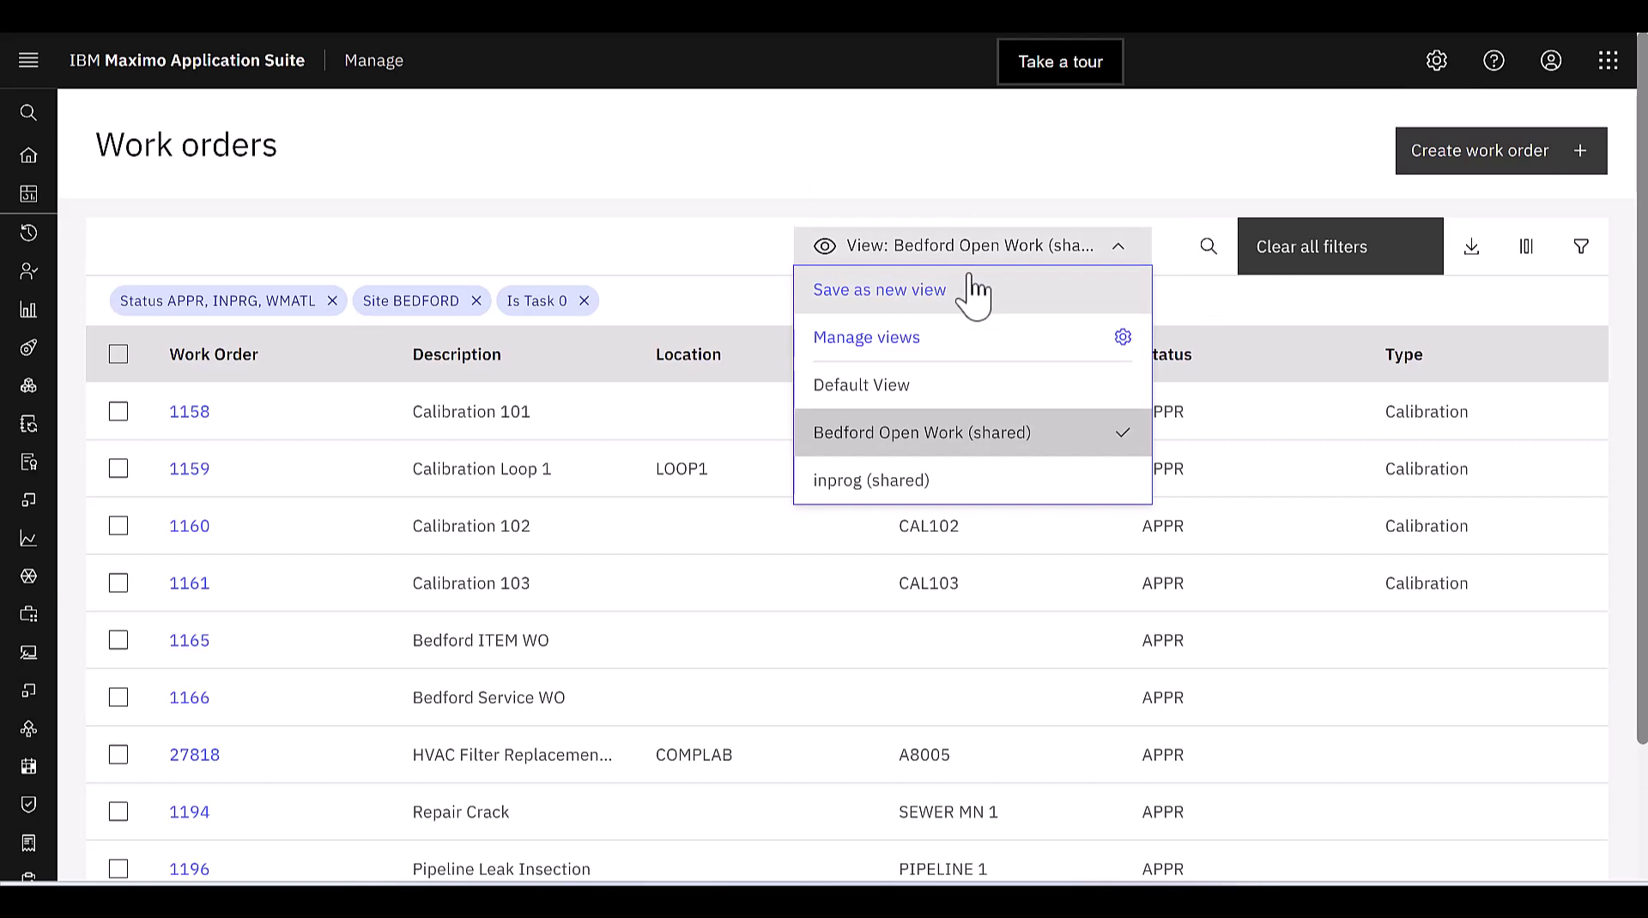
left_click(978, 482)
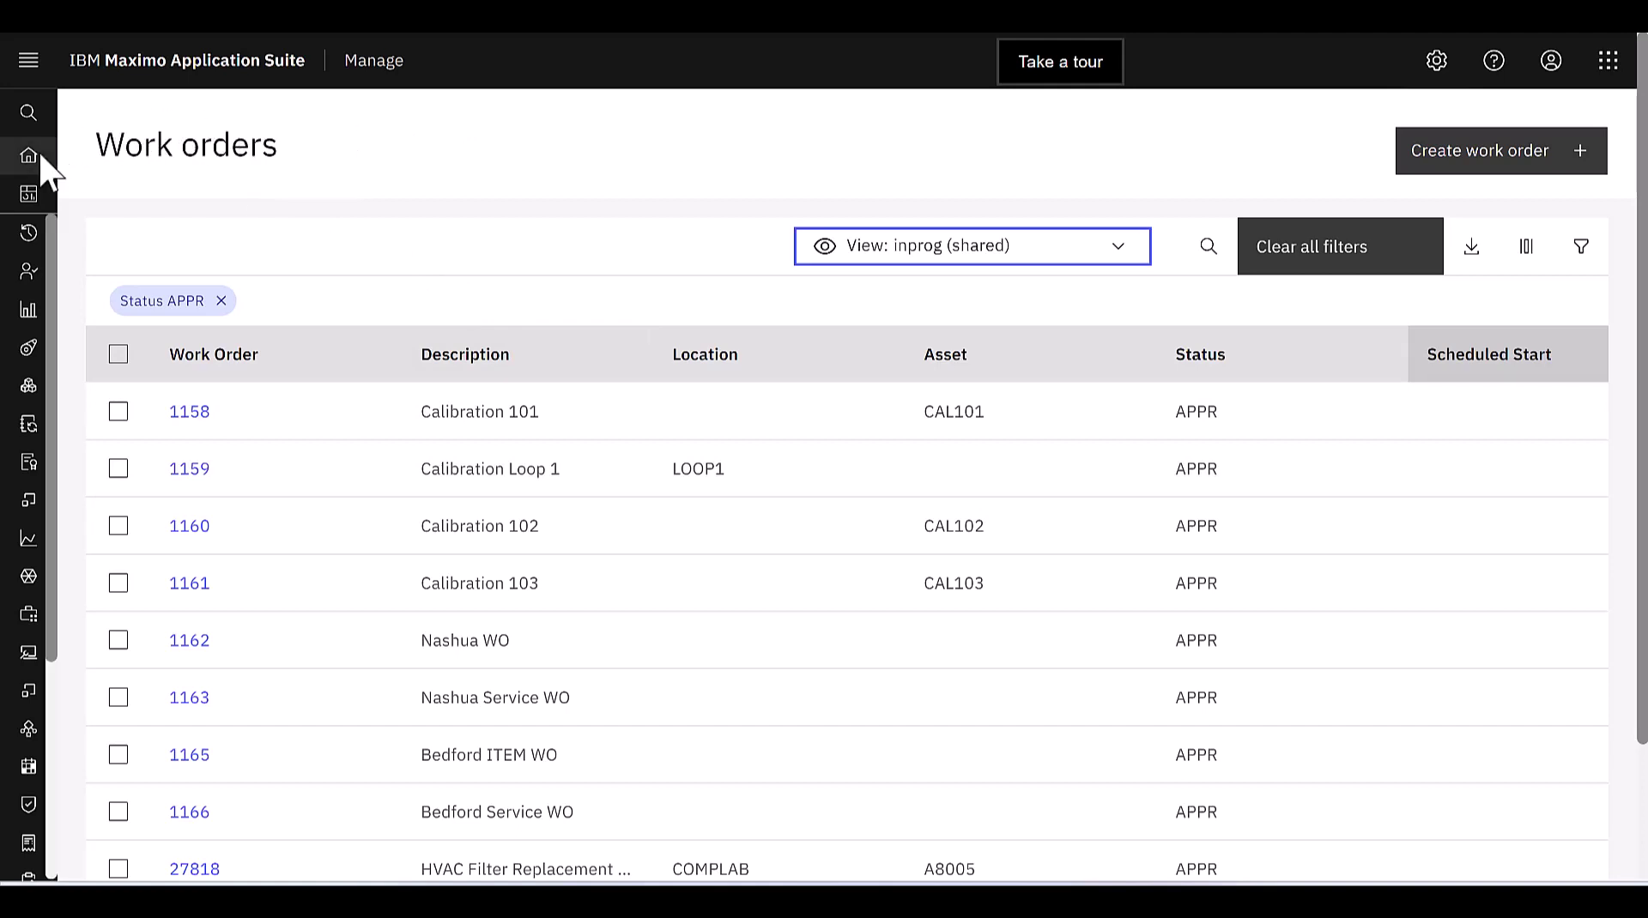
mouse_move(43, 163)
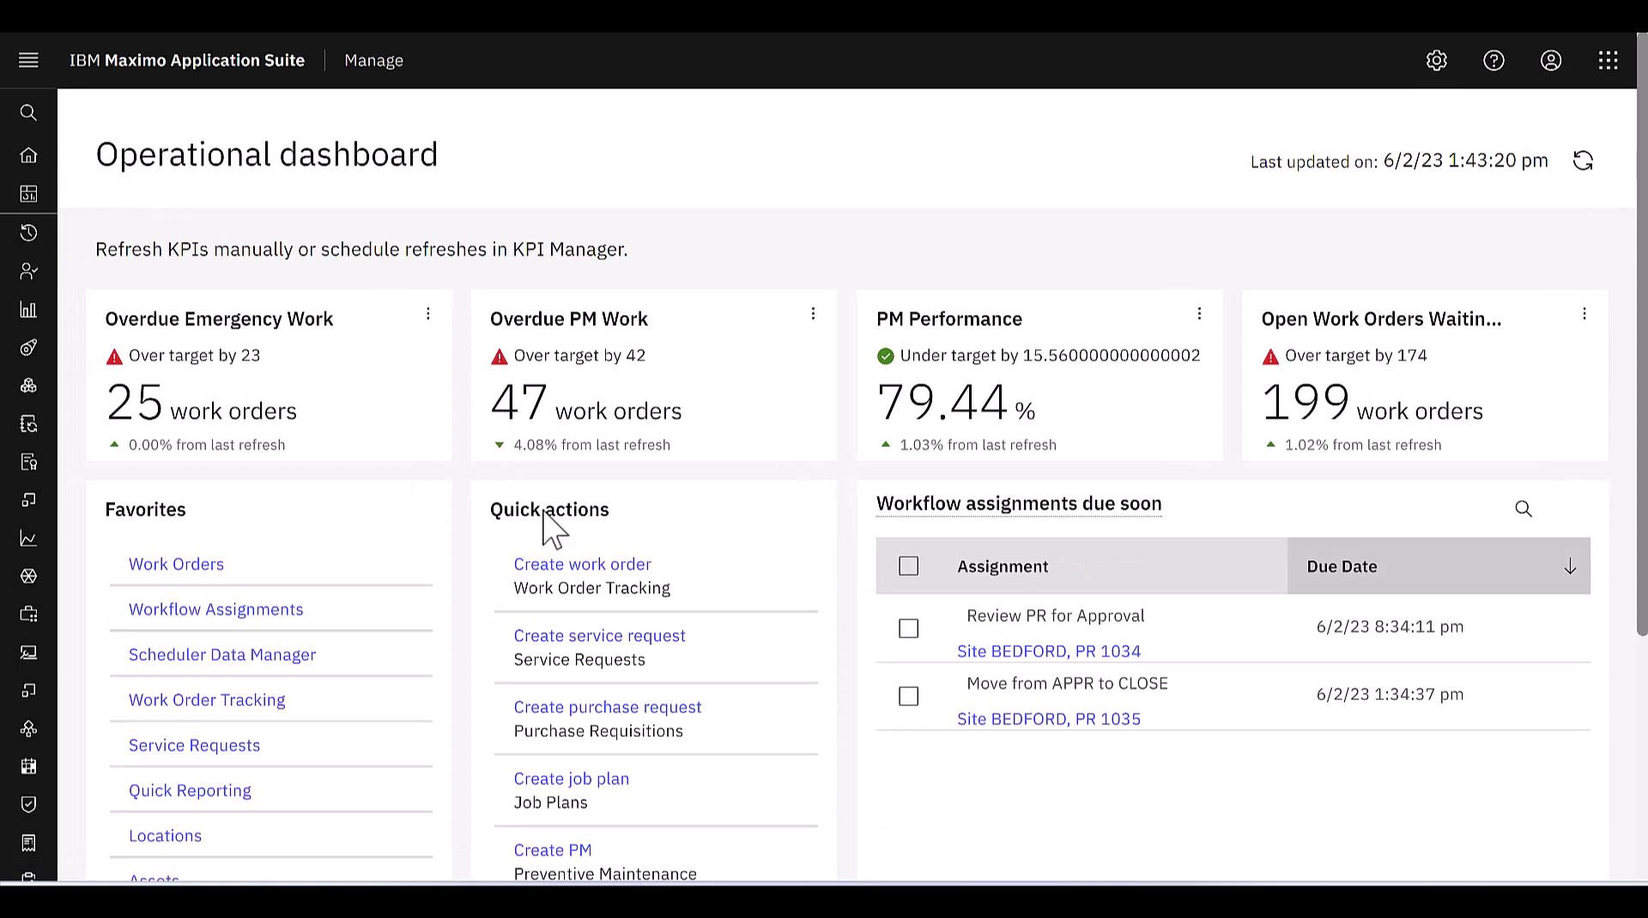
left_click(556, 588)
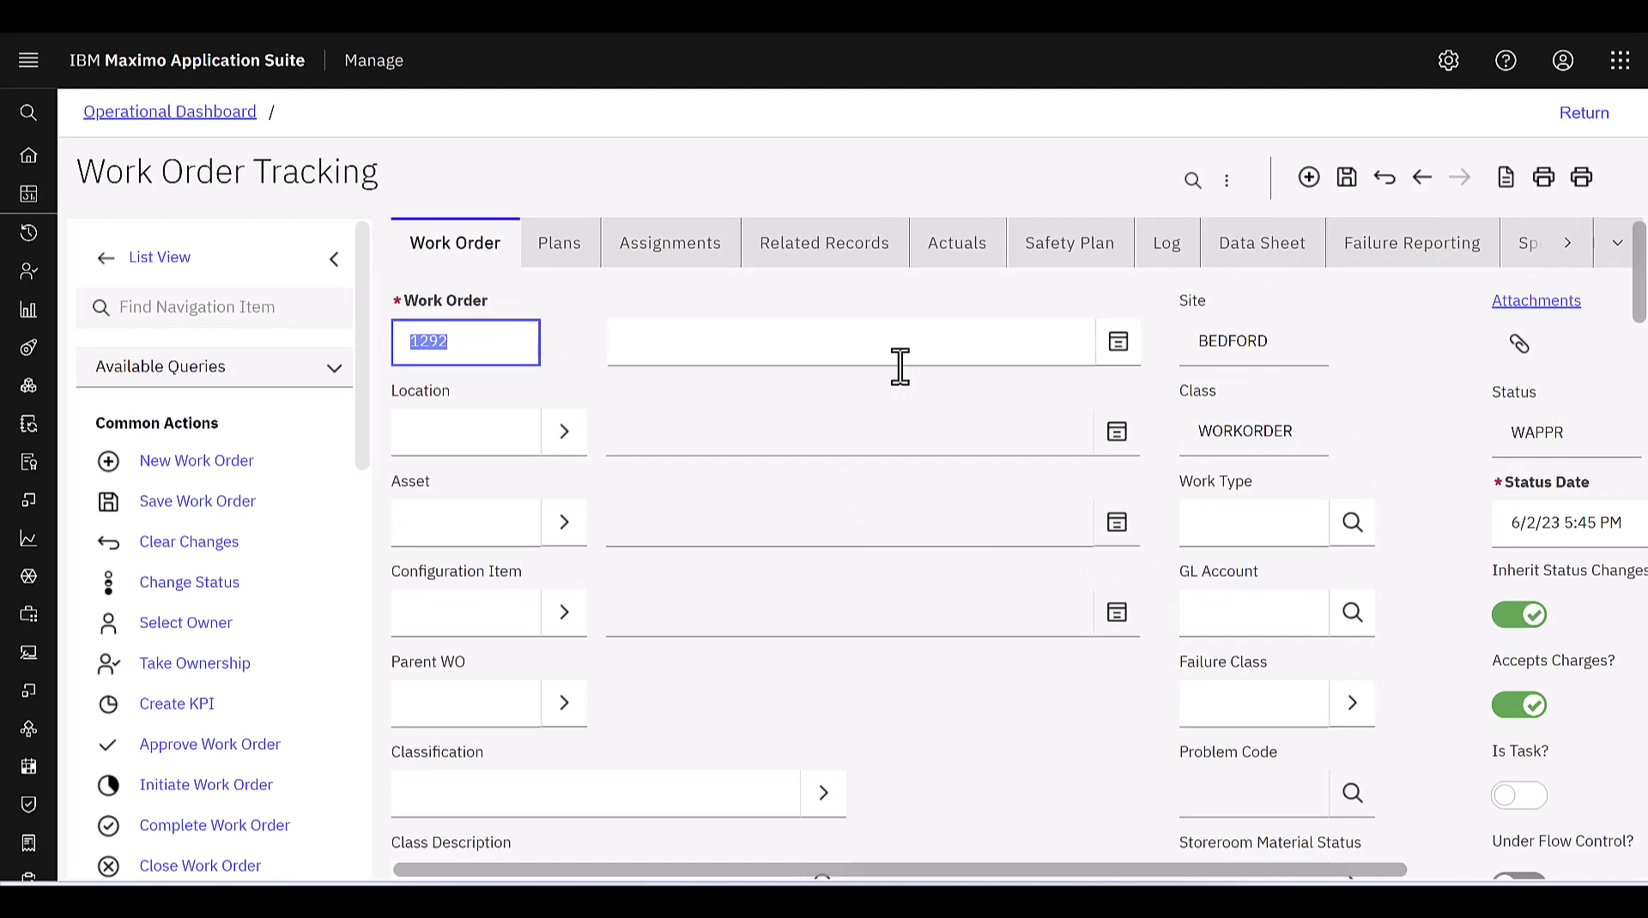
left_click(204, 129)
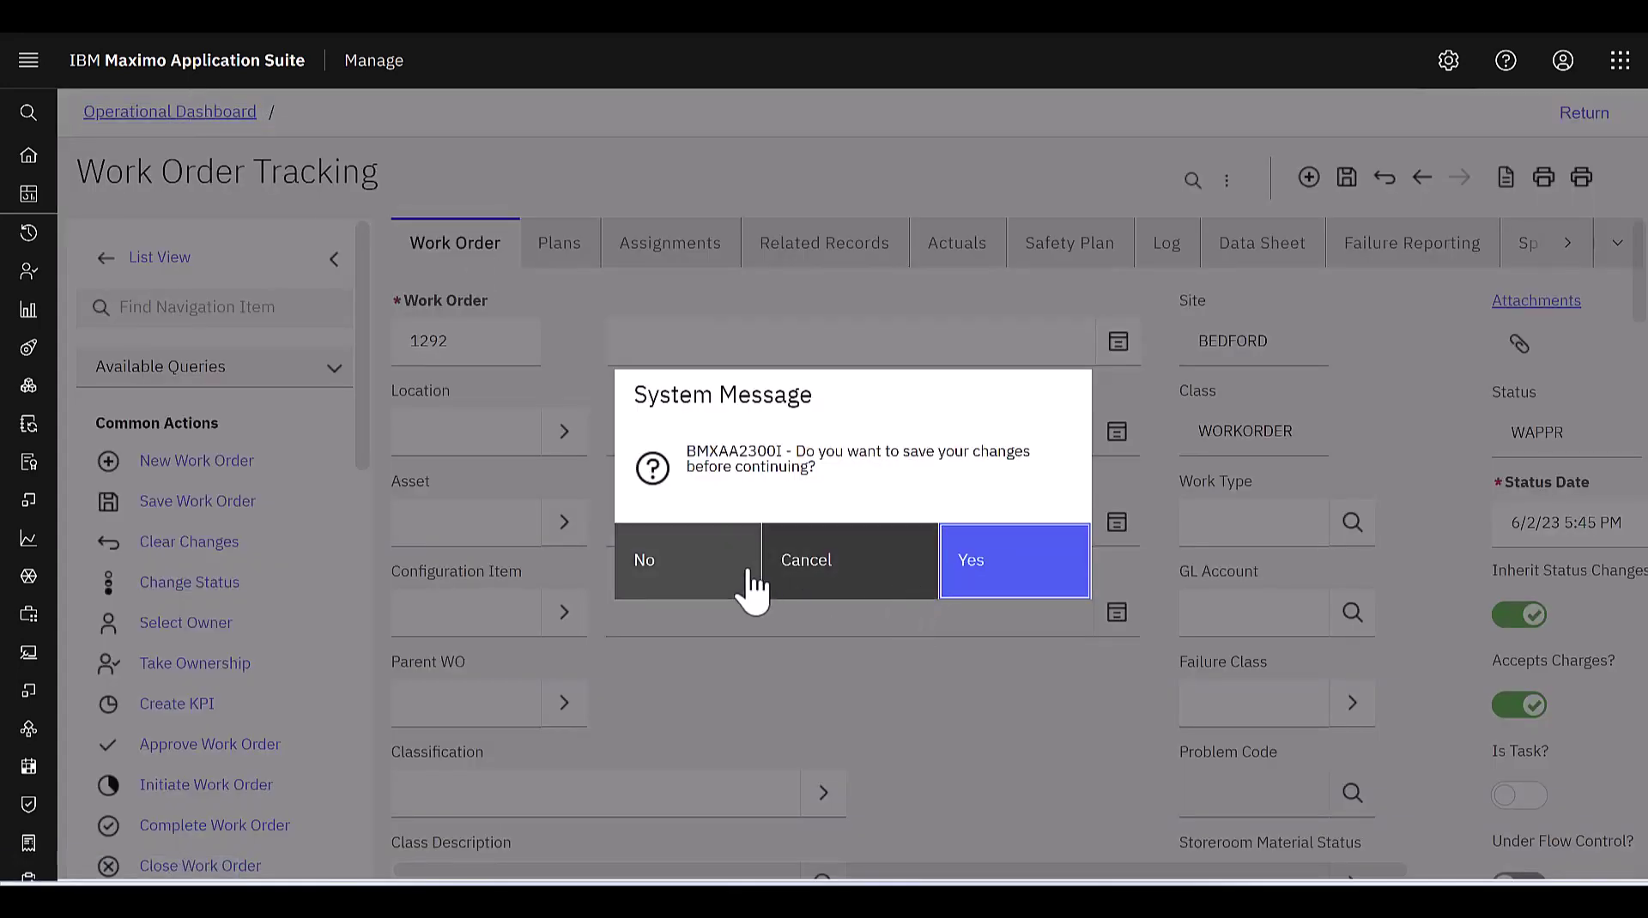
left_click(709, 584)
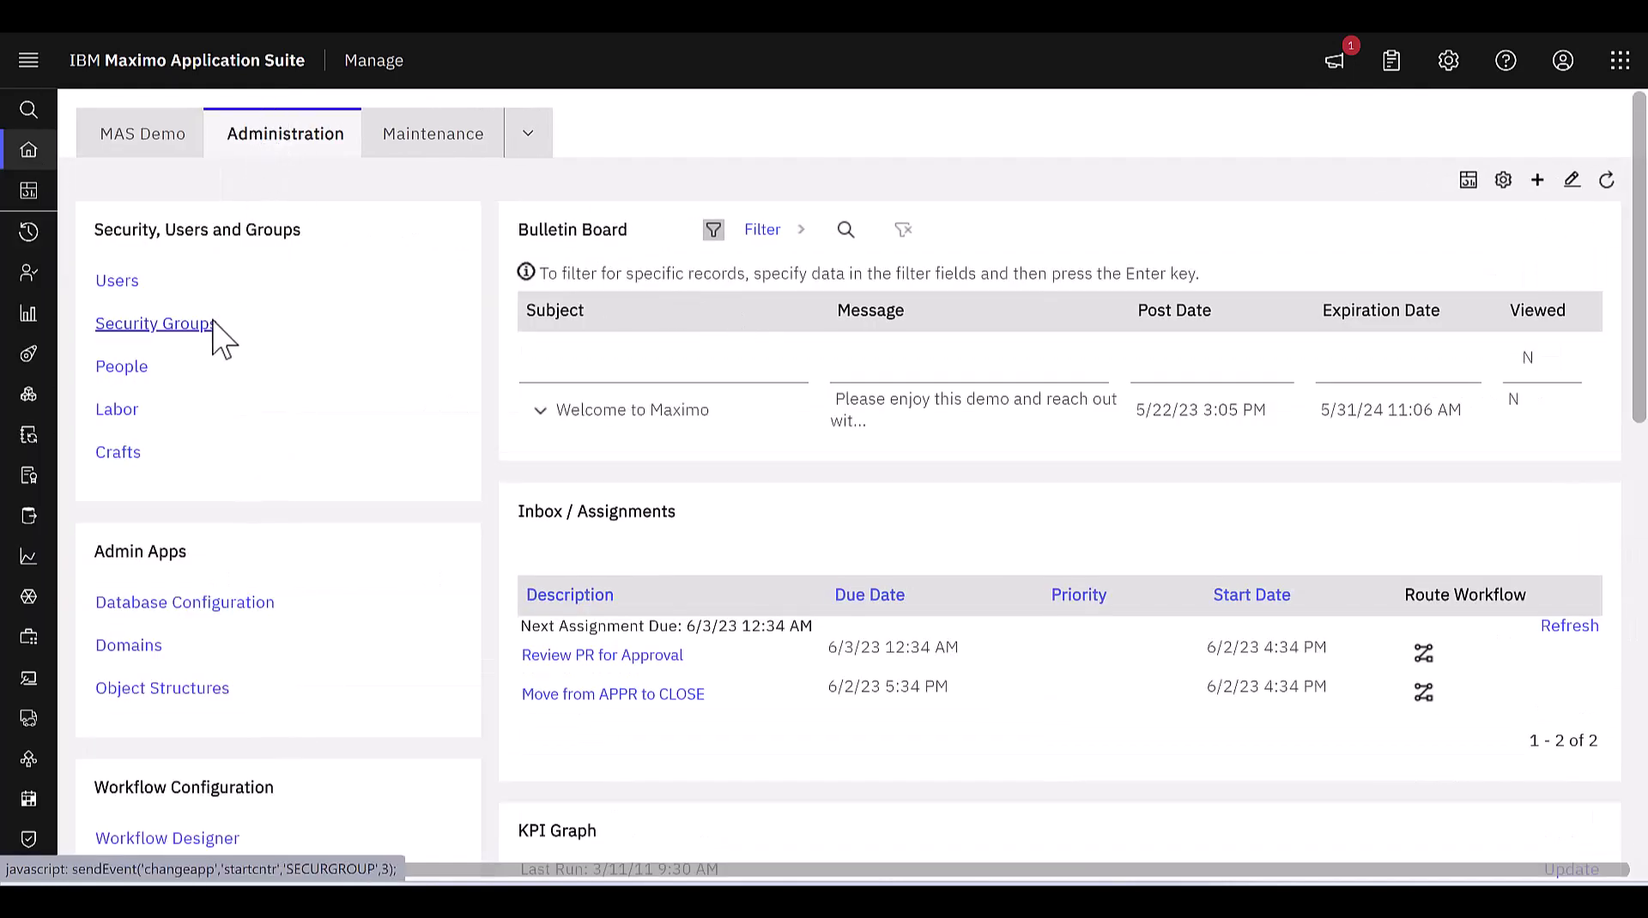
- In Security Groups, filter groups by 'max' and open the MAXADMIN group record
left_click(206, 326)
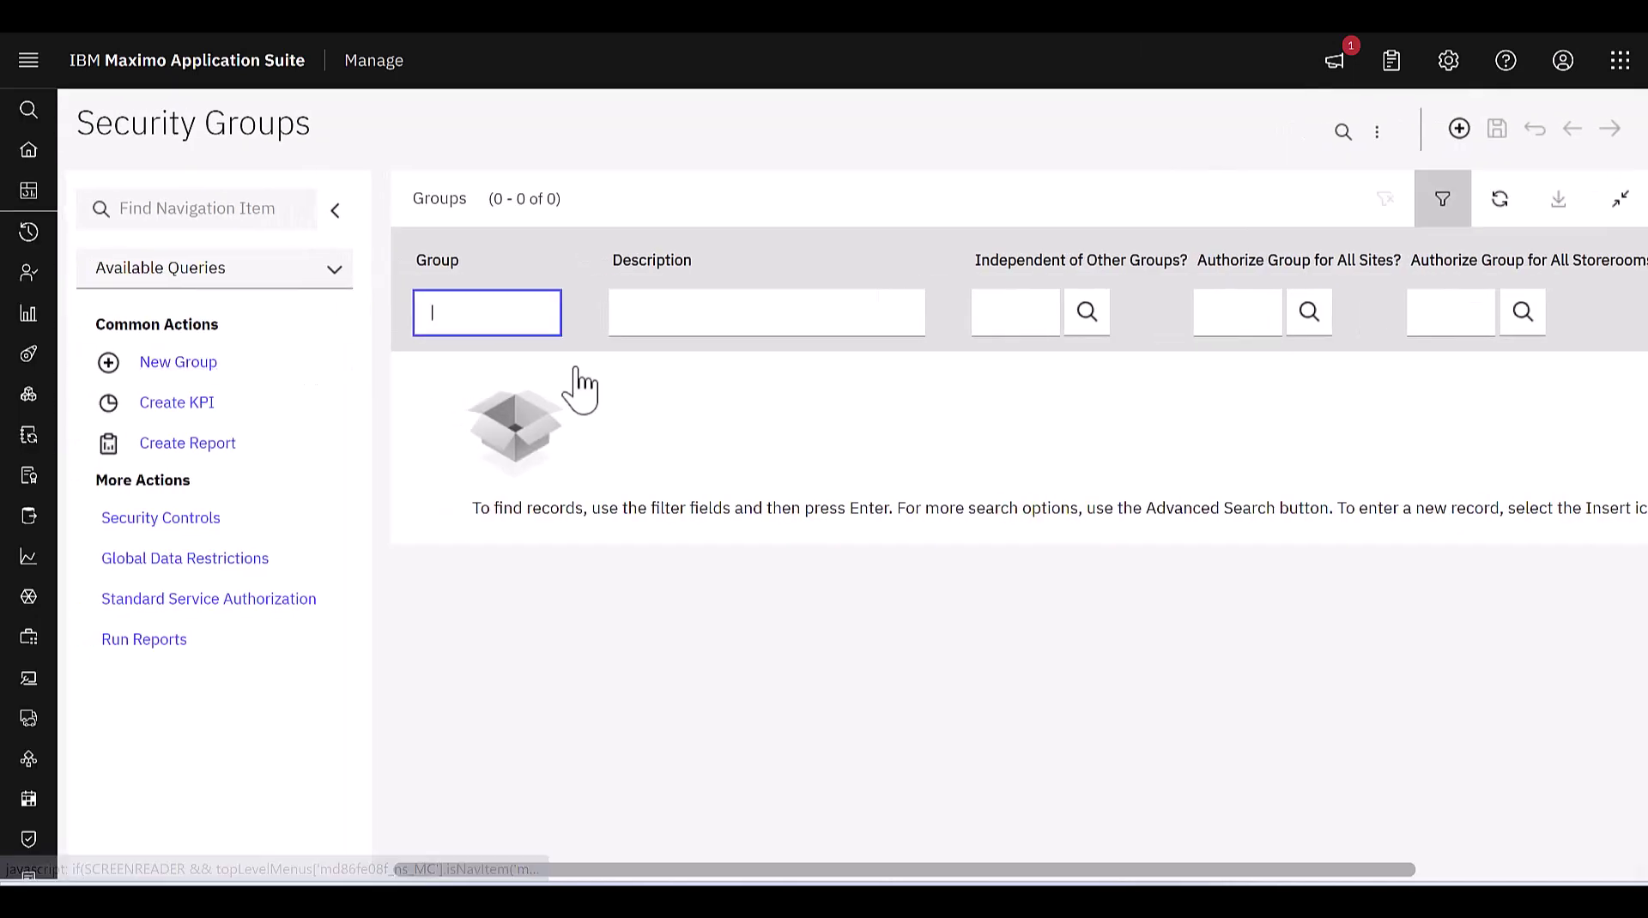
type("max")
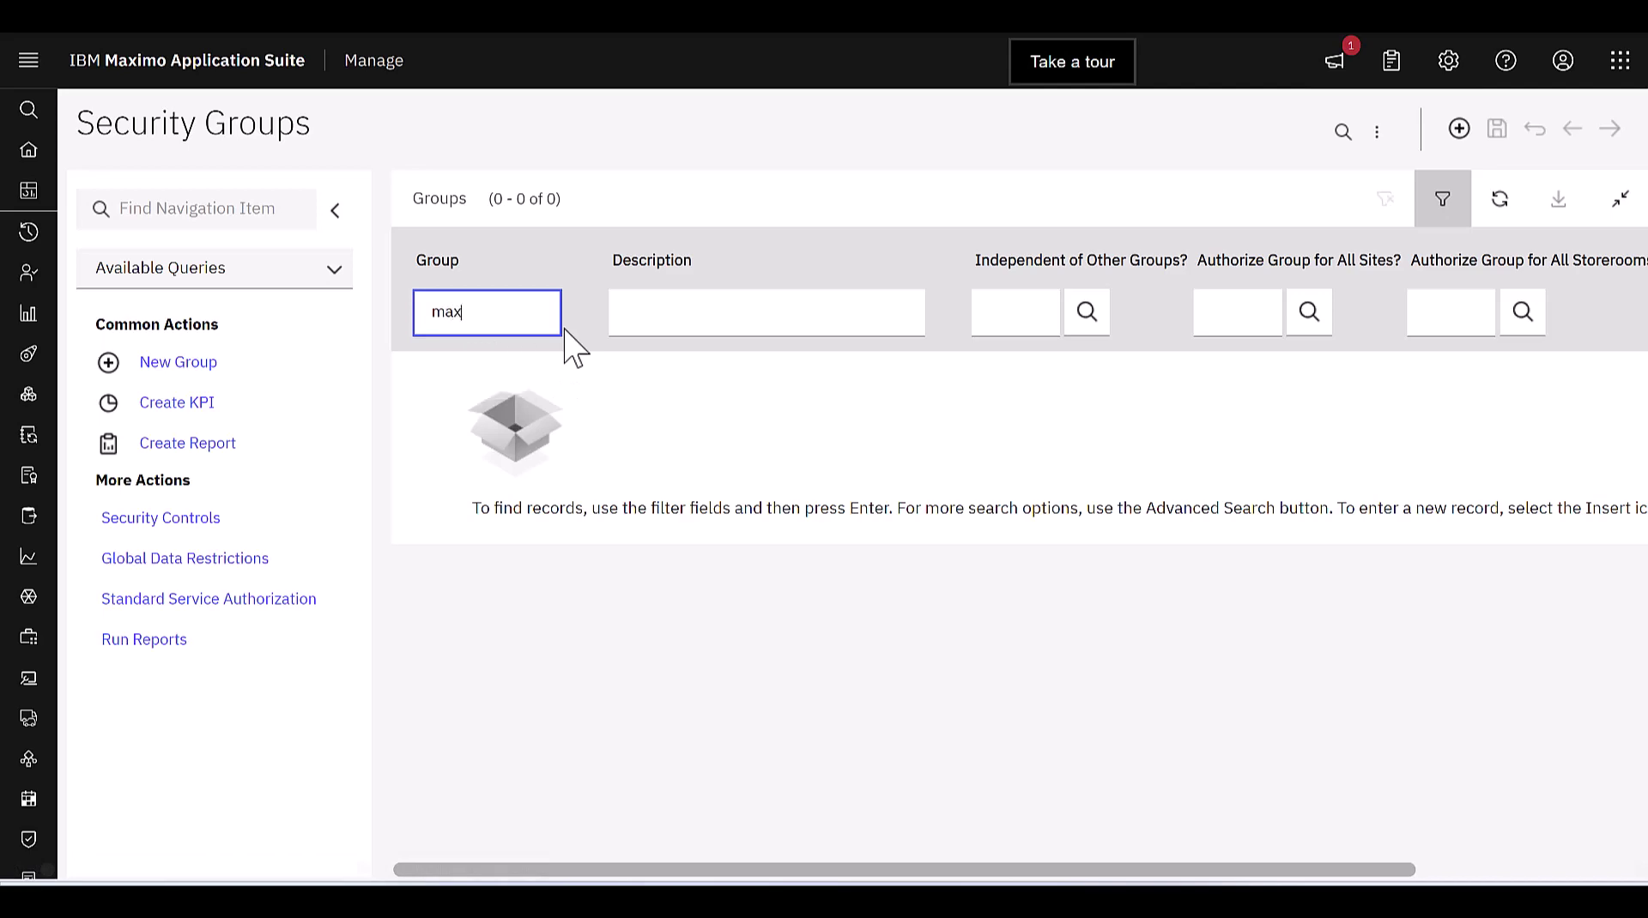
key("Return")
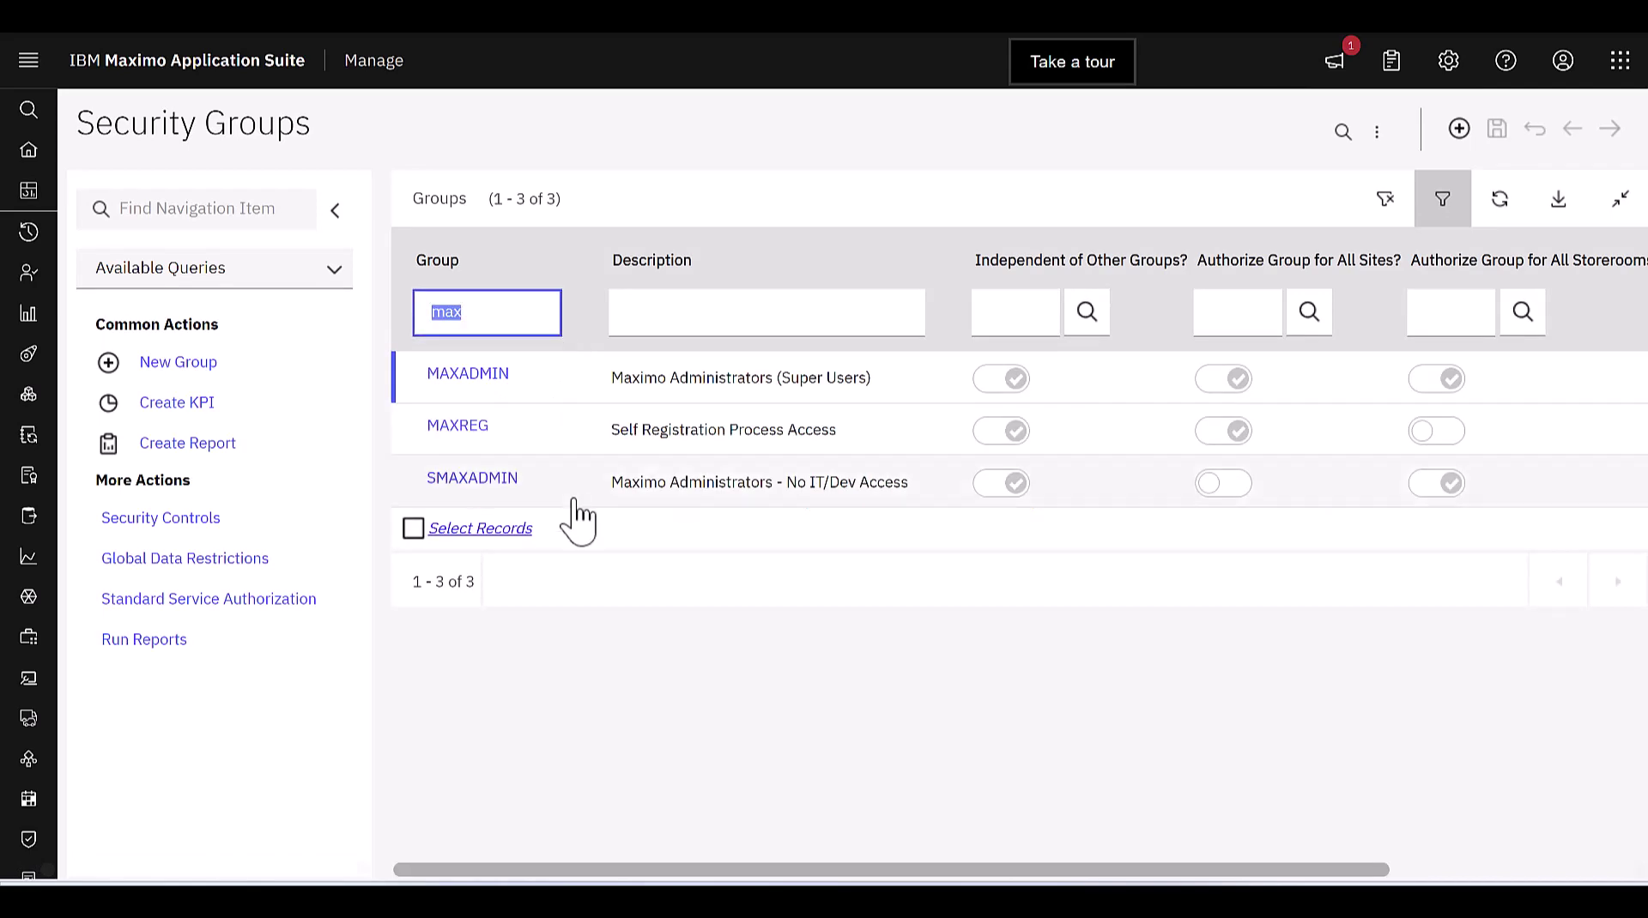
left_click(464, 386)
left_click(1329, 384)
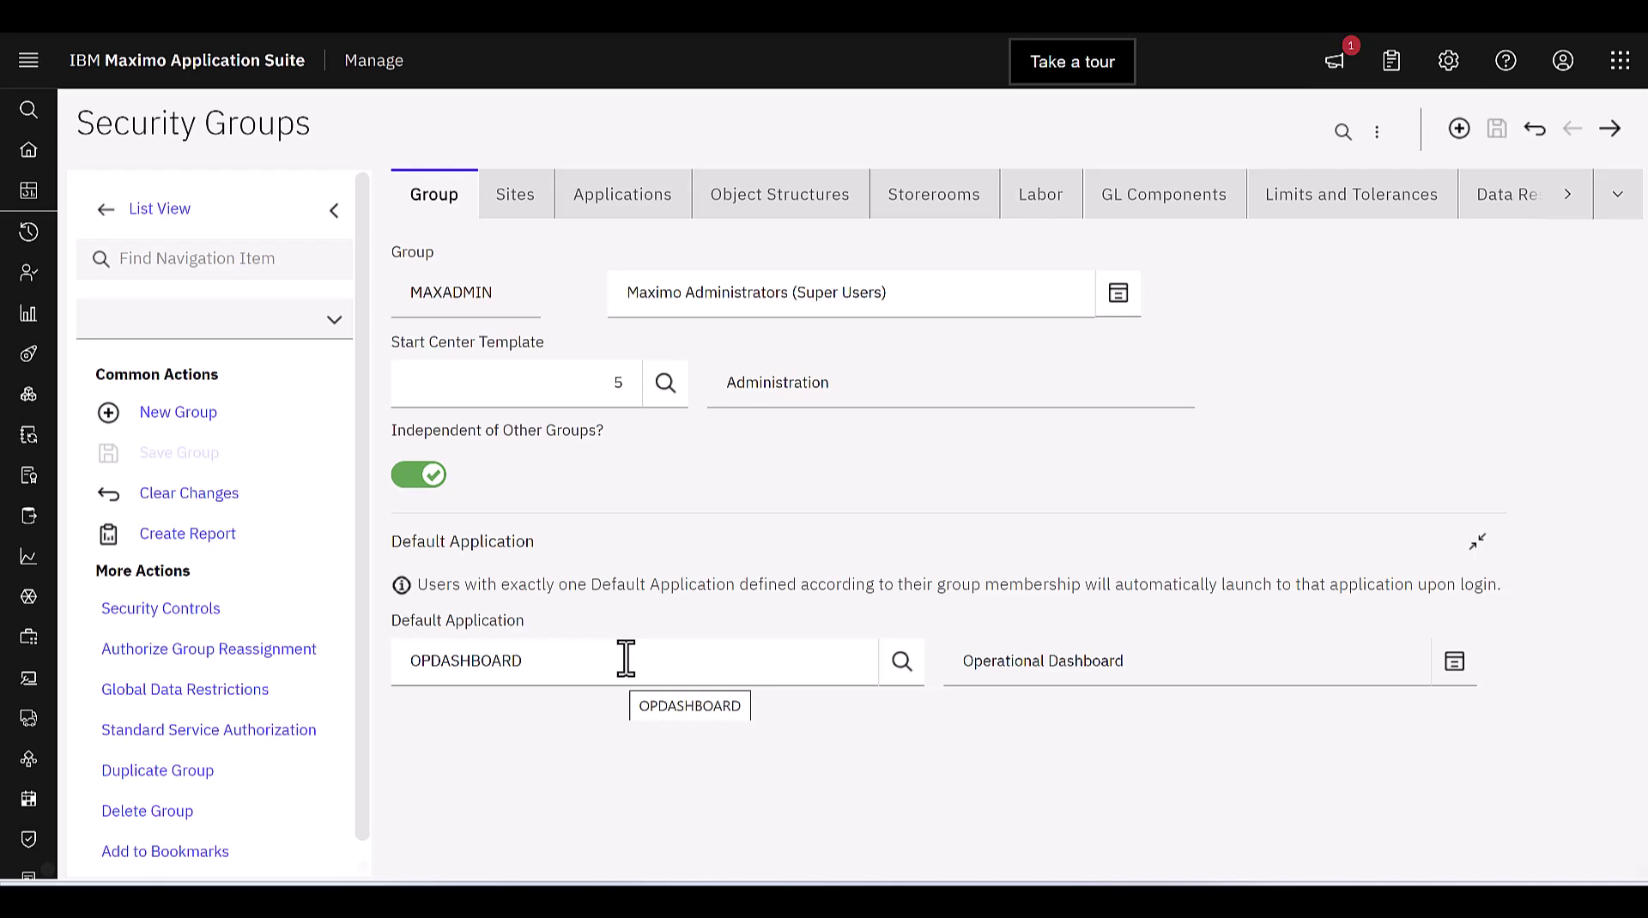
- On MAXADMIN's Applications tab, filter the application type to 'tool'
left_click(636, 206)
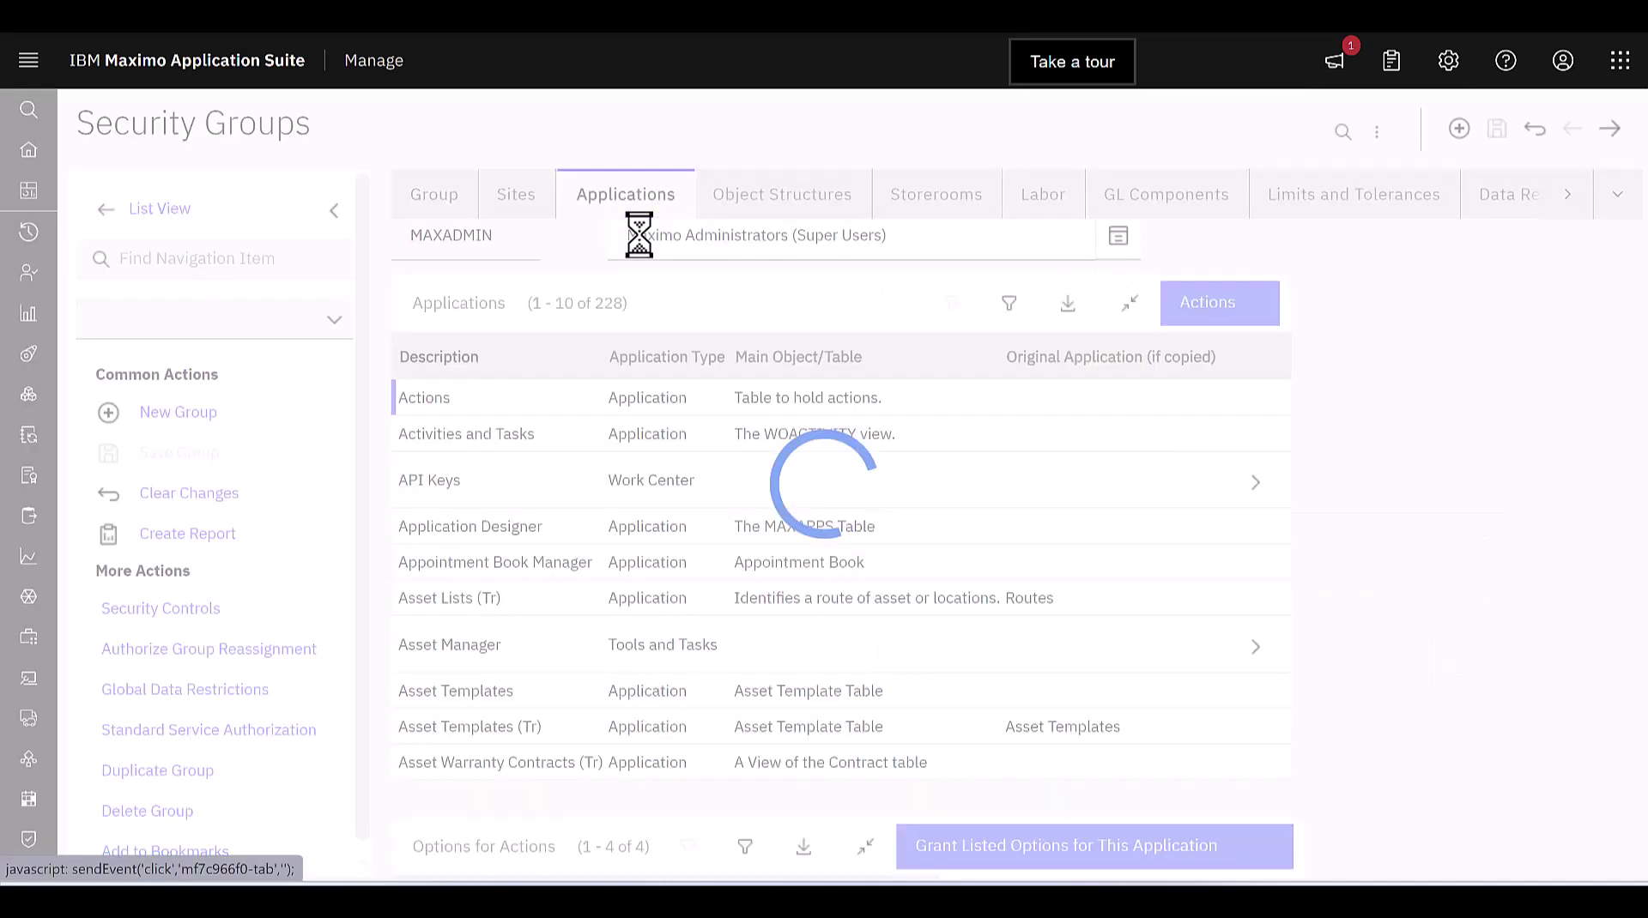
left_click(997, 360)
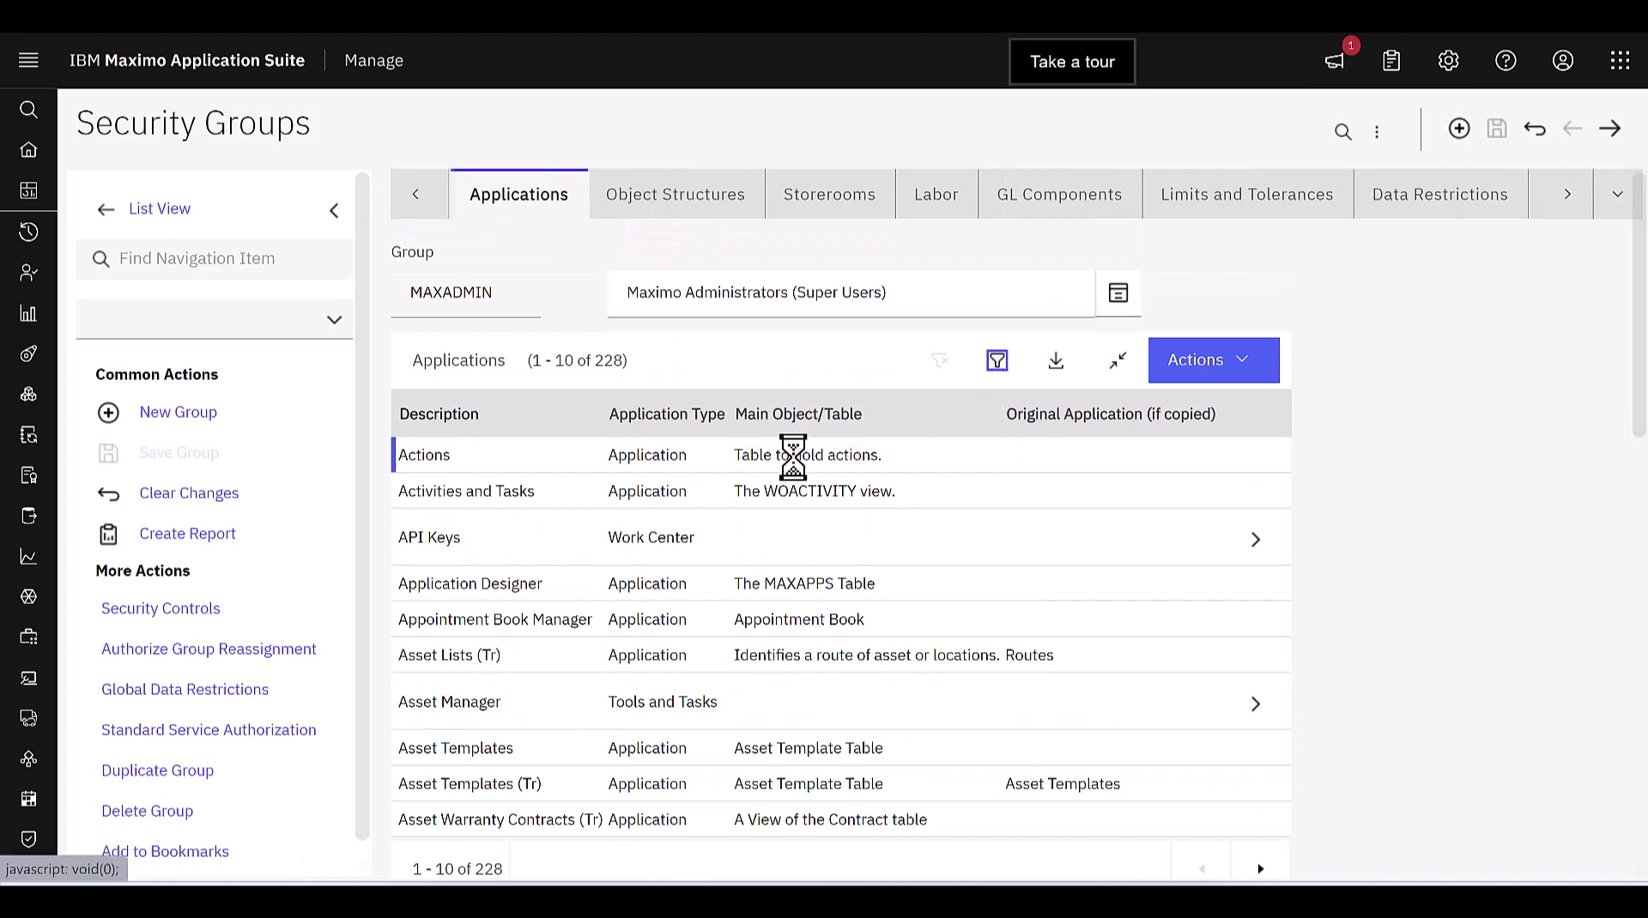
left_click(845, 483)
type("too")
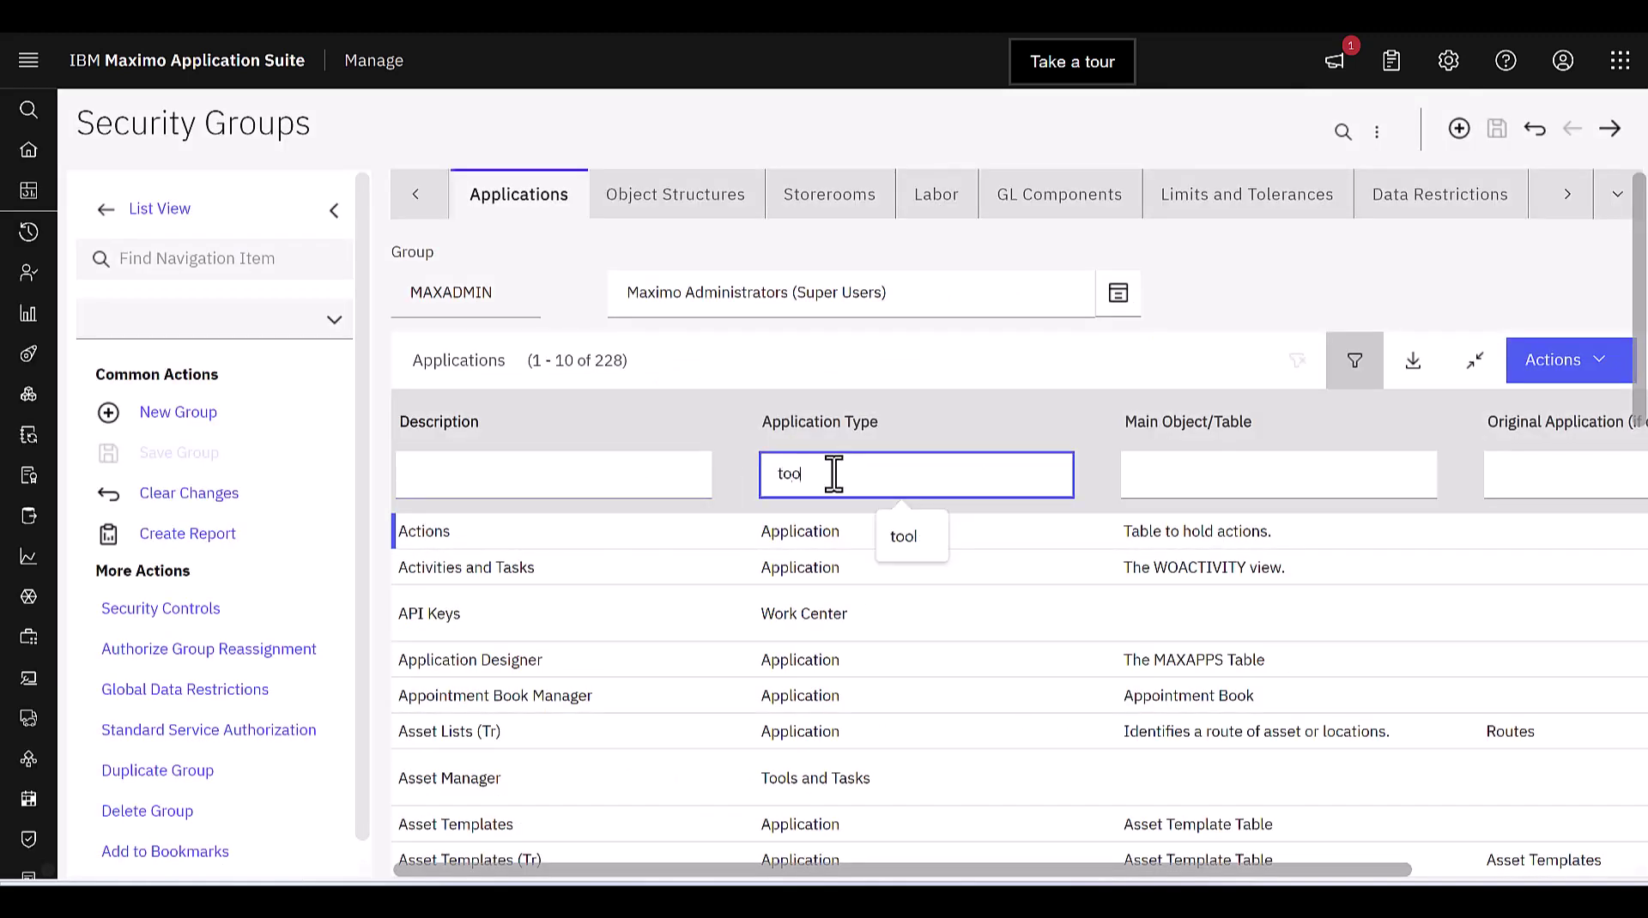
type("l")
key("Return")
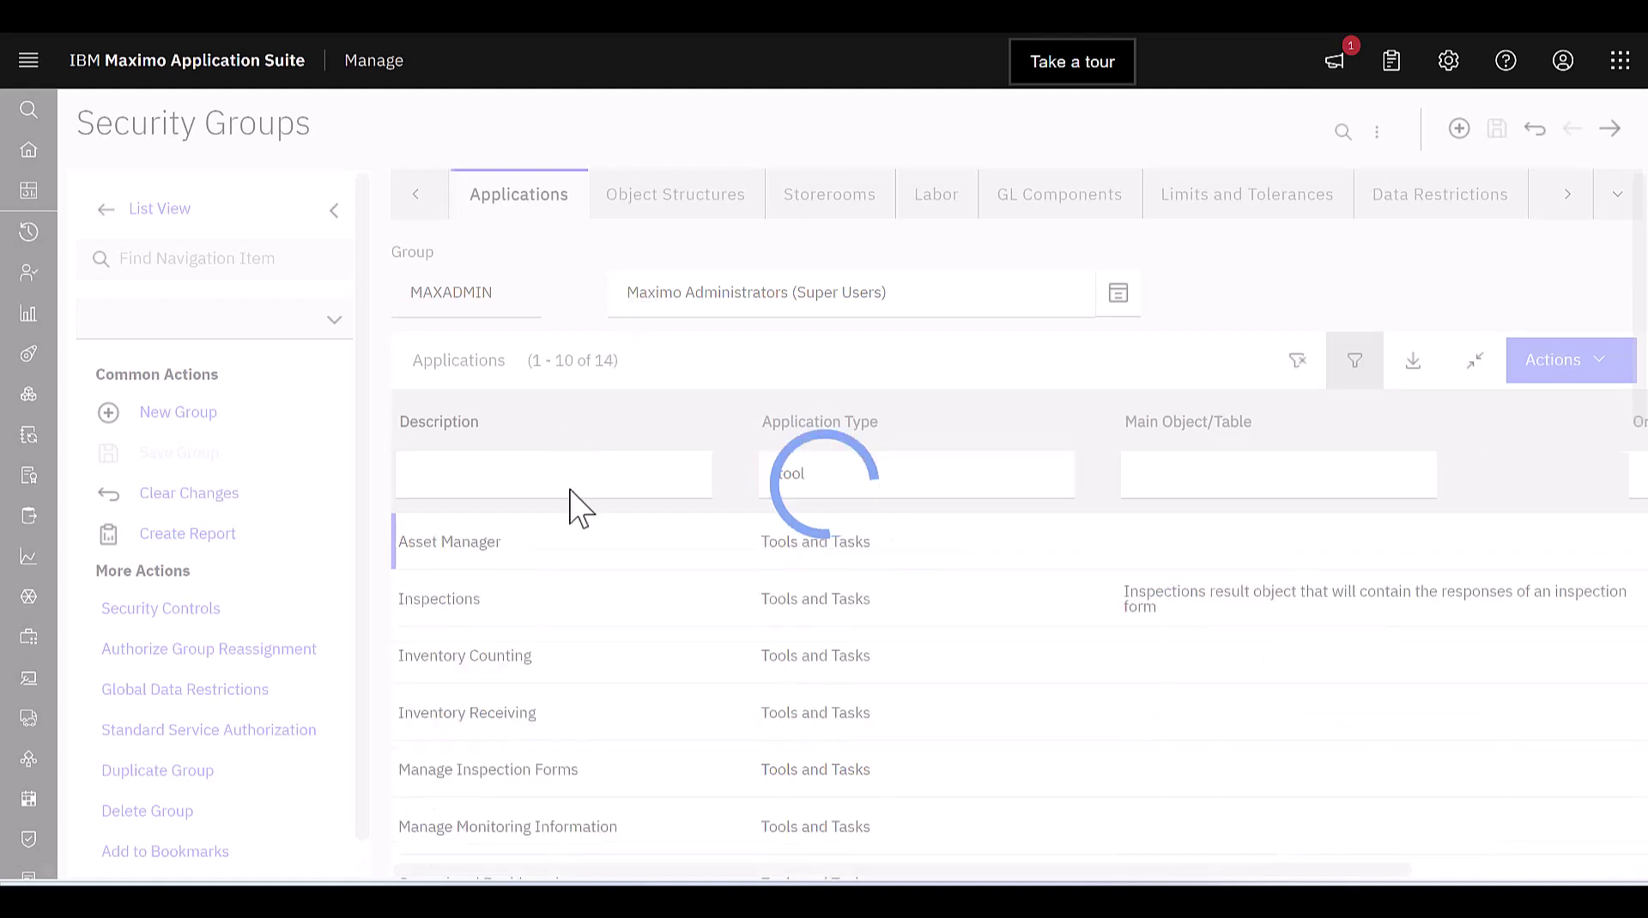
- Filter descriptions by 'op', then 'wo', and show Work Orders' access options
left_click(554, 478)
type("op")
key("Return")
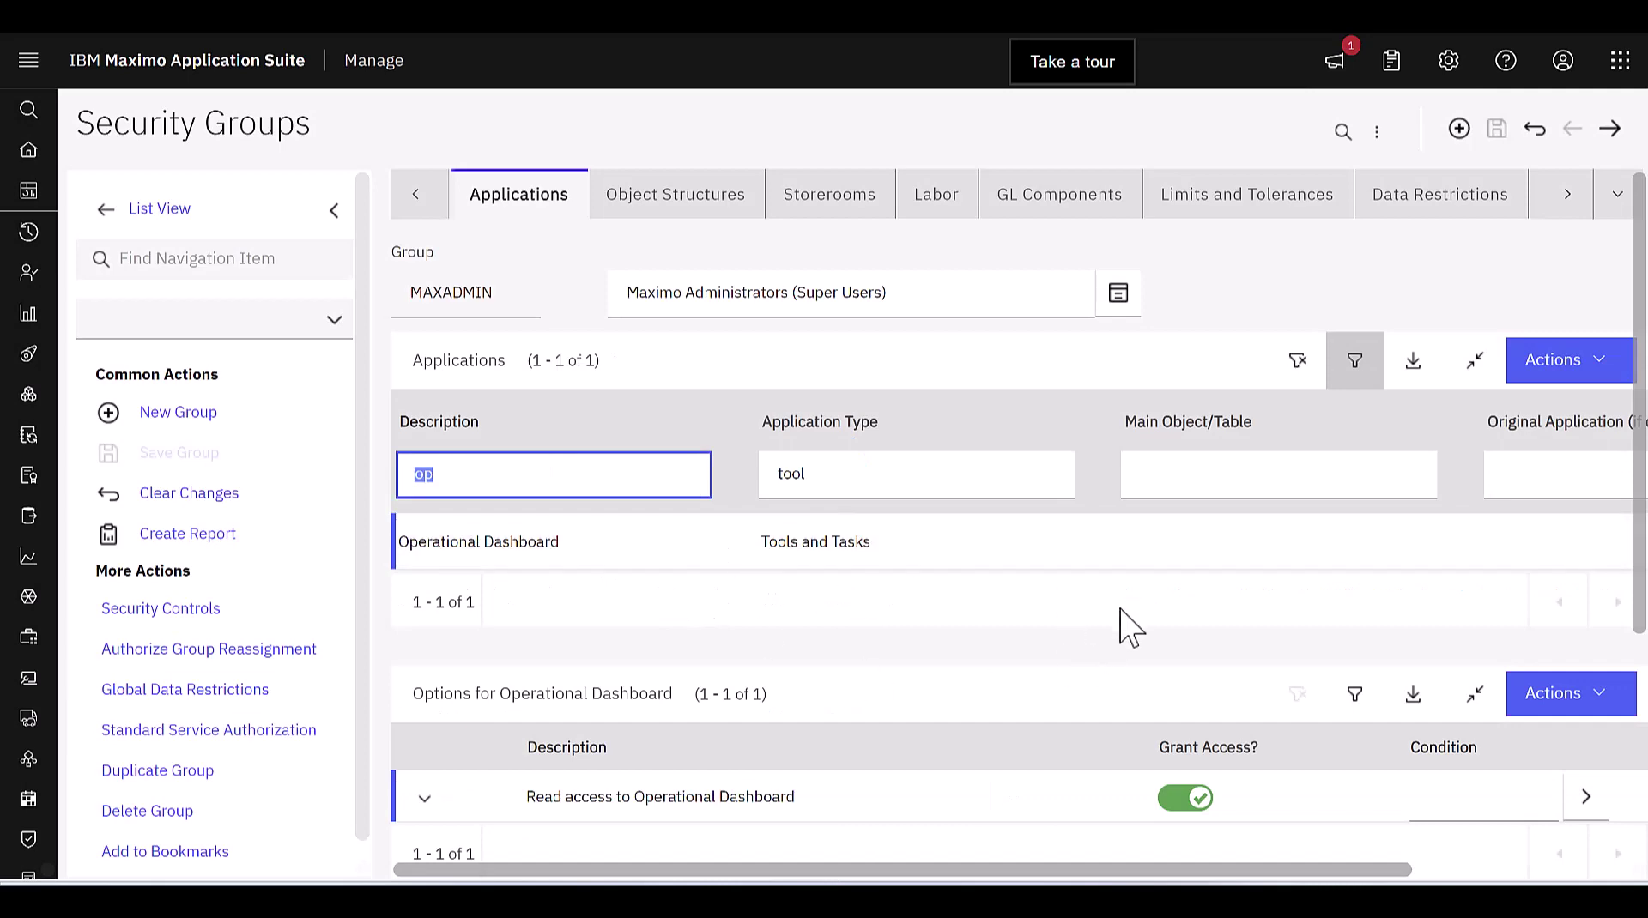
scroll(1121, 620, "down", 4)
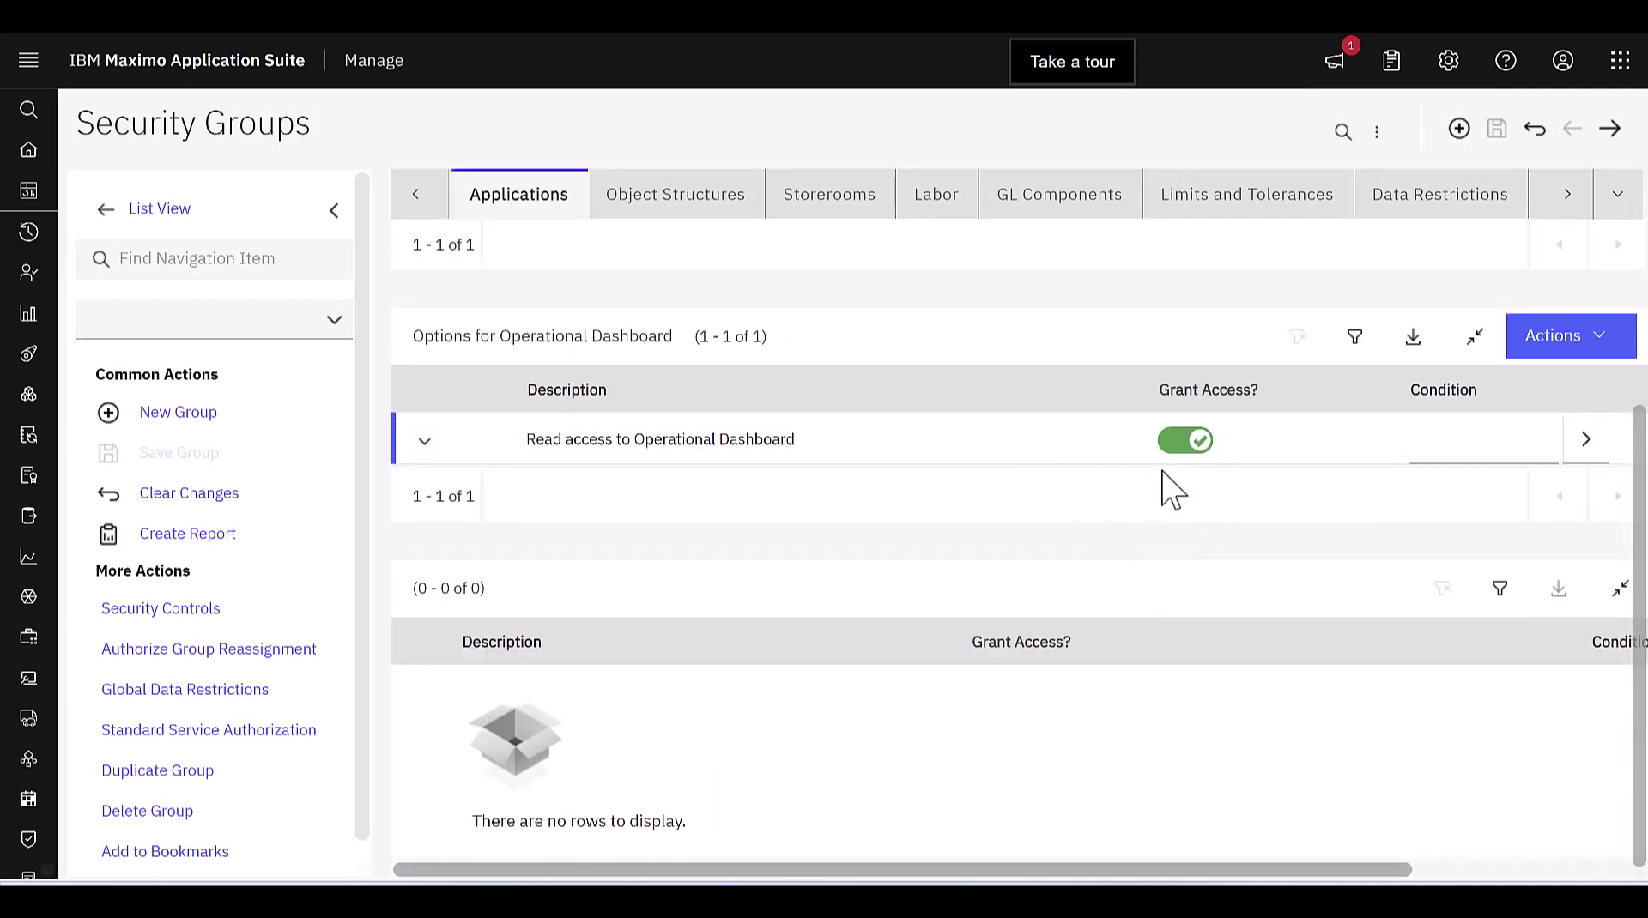
scroll(948, 490, "up", 4)
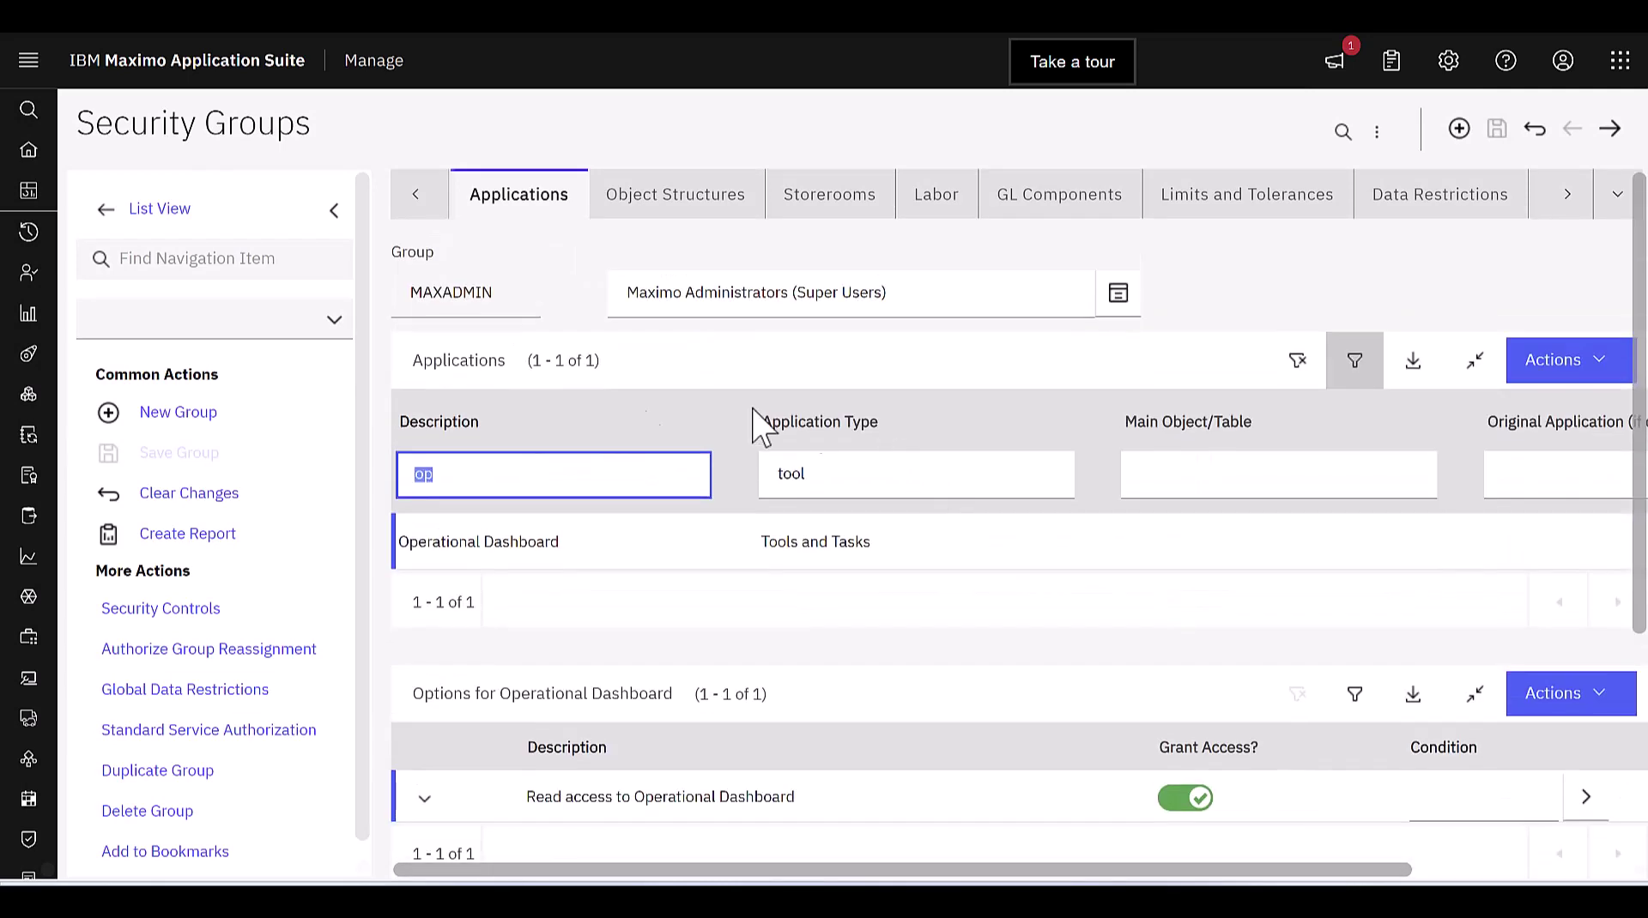
key("Return")
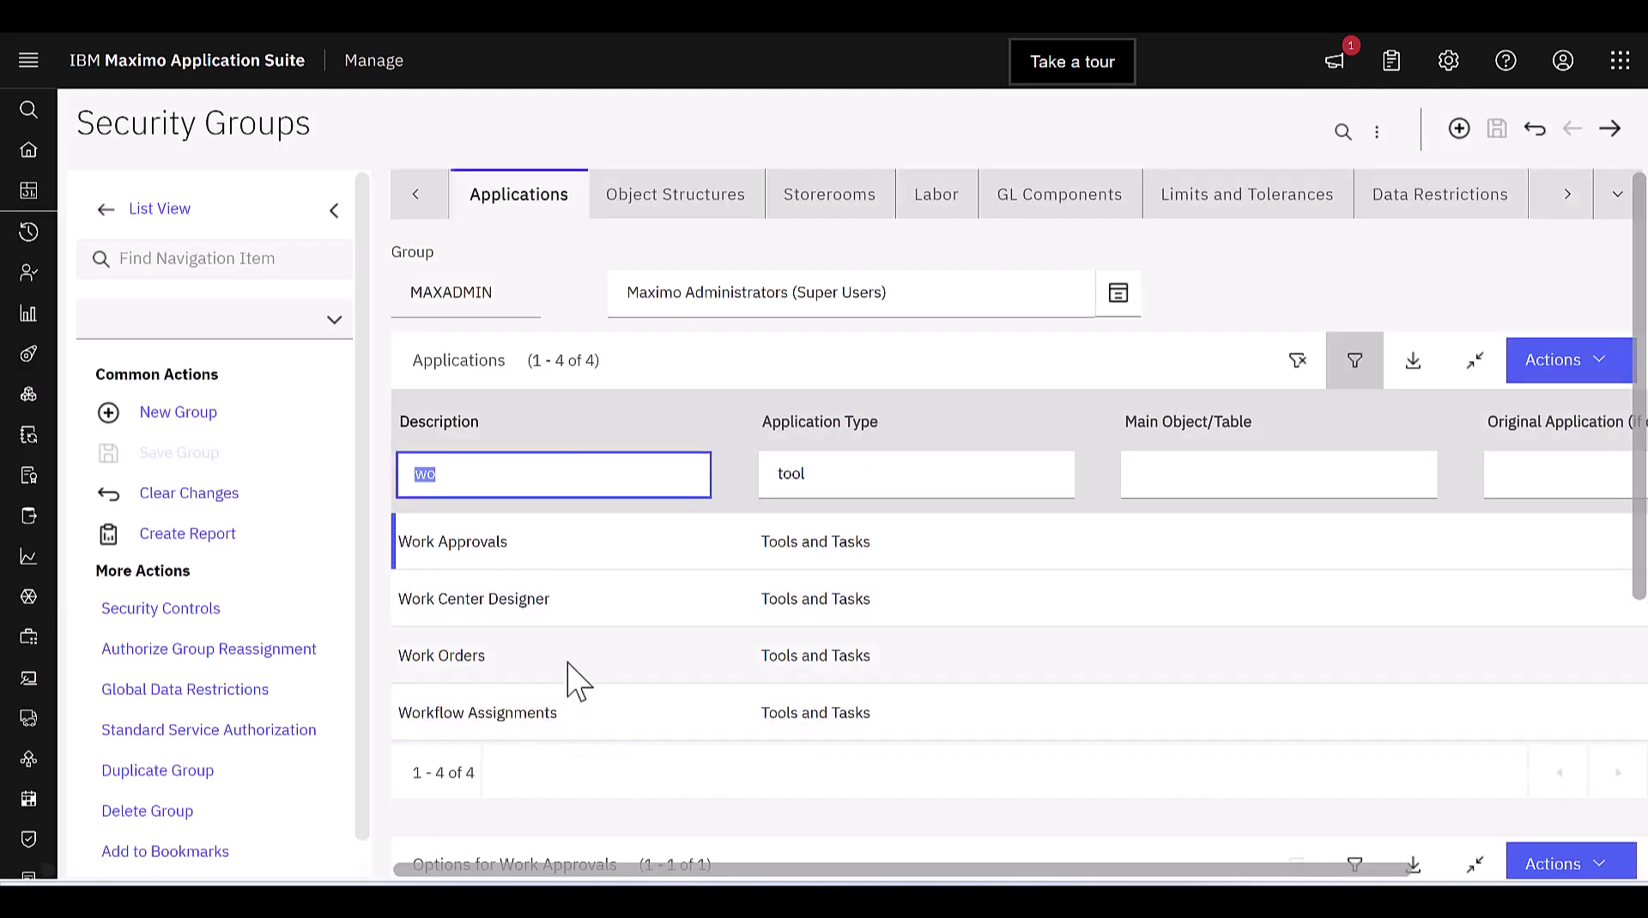
scroll(592, 684, "down", 4)
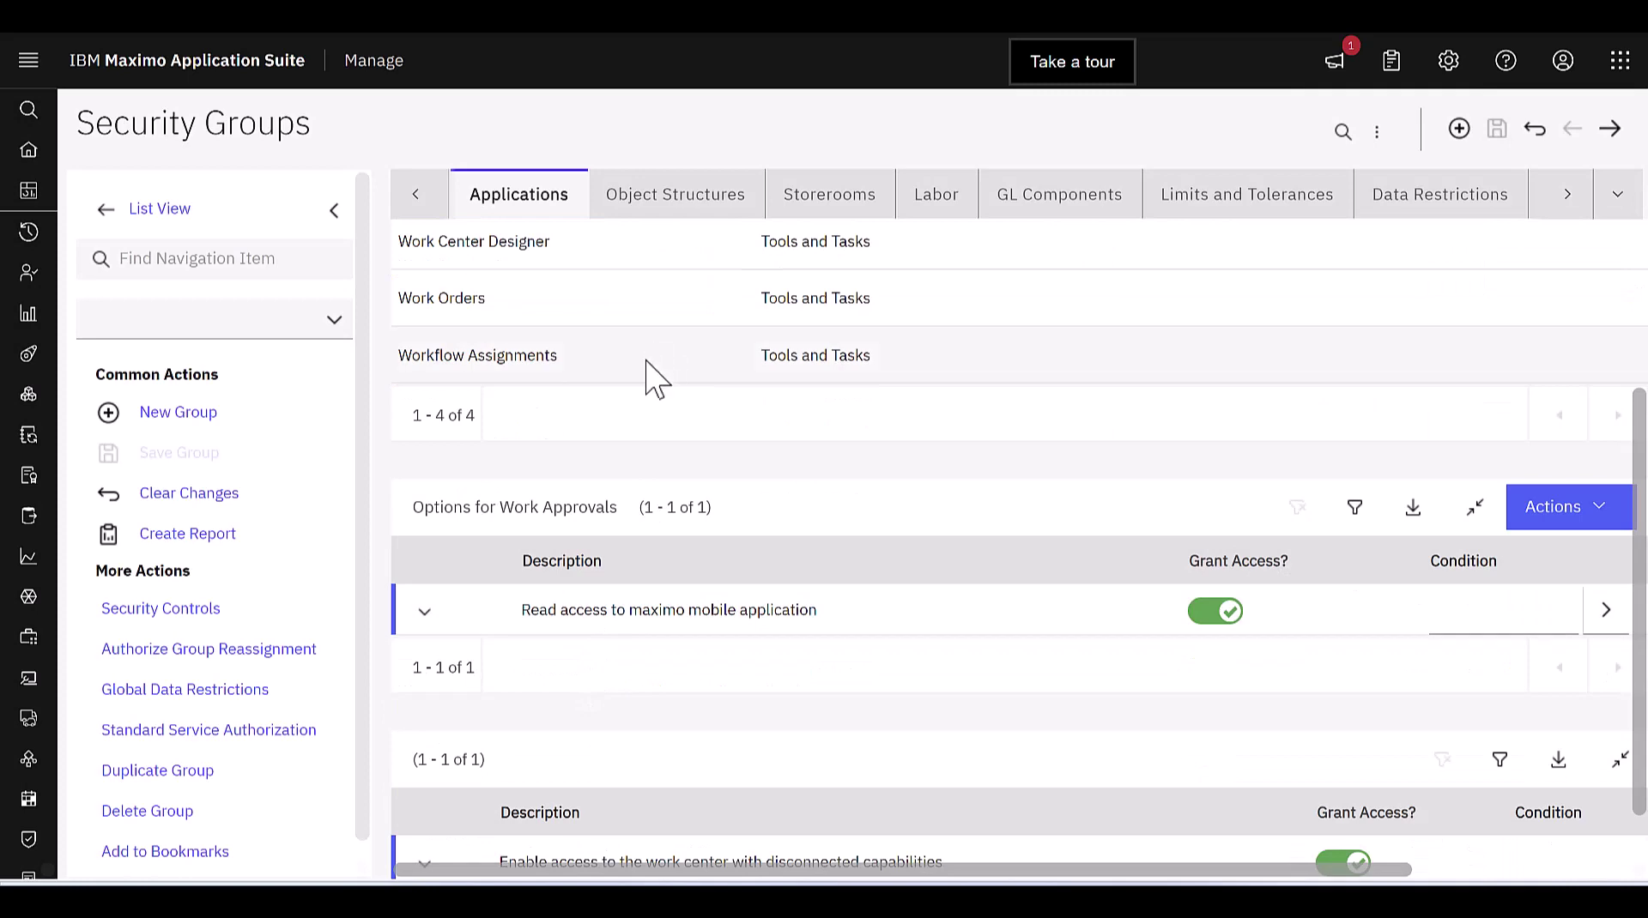
left_click(714, 310)
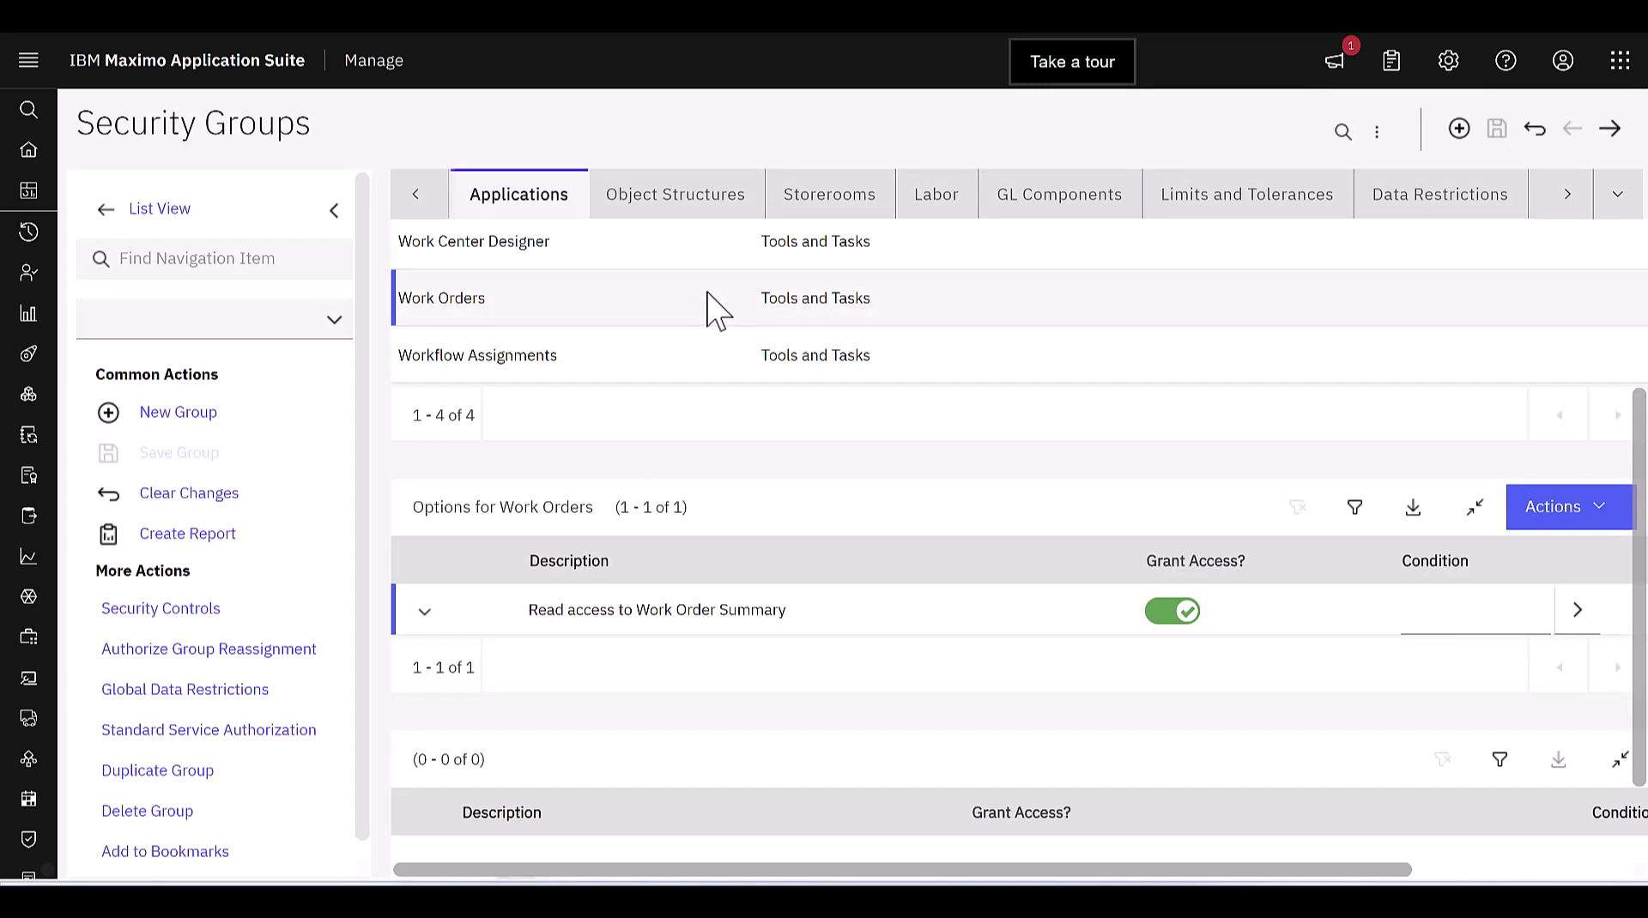
scroll(711, 322, "up", 4)
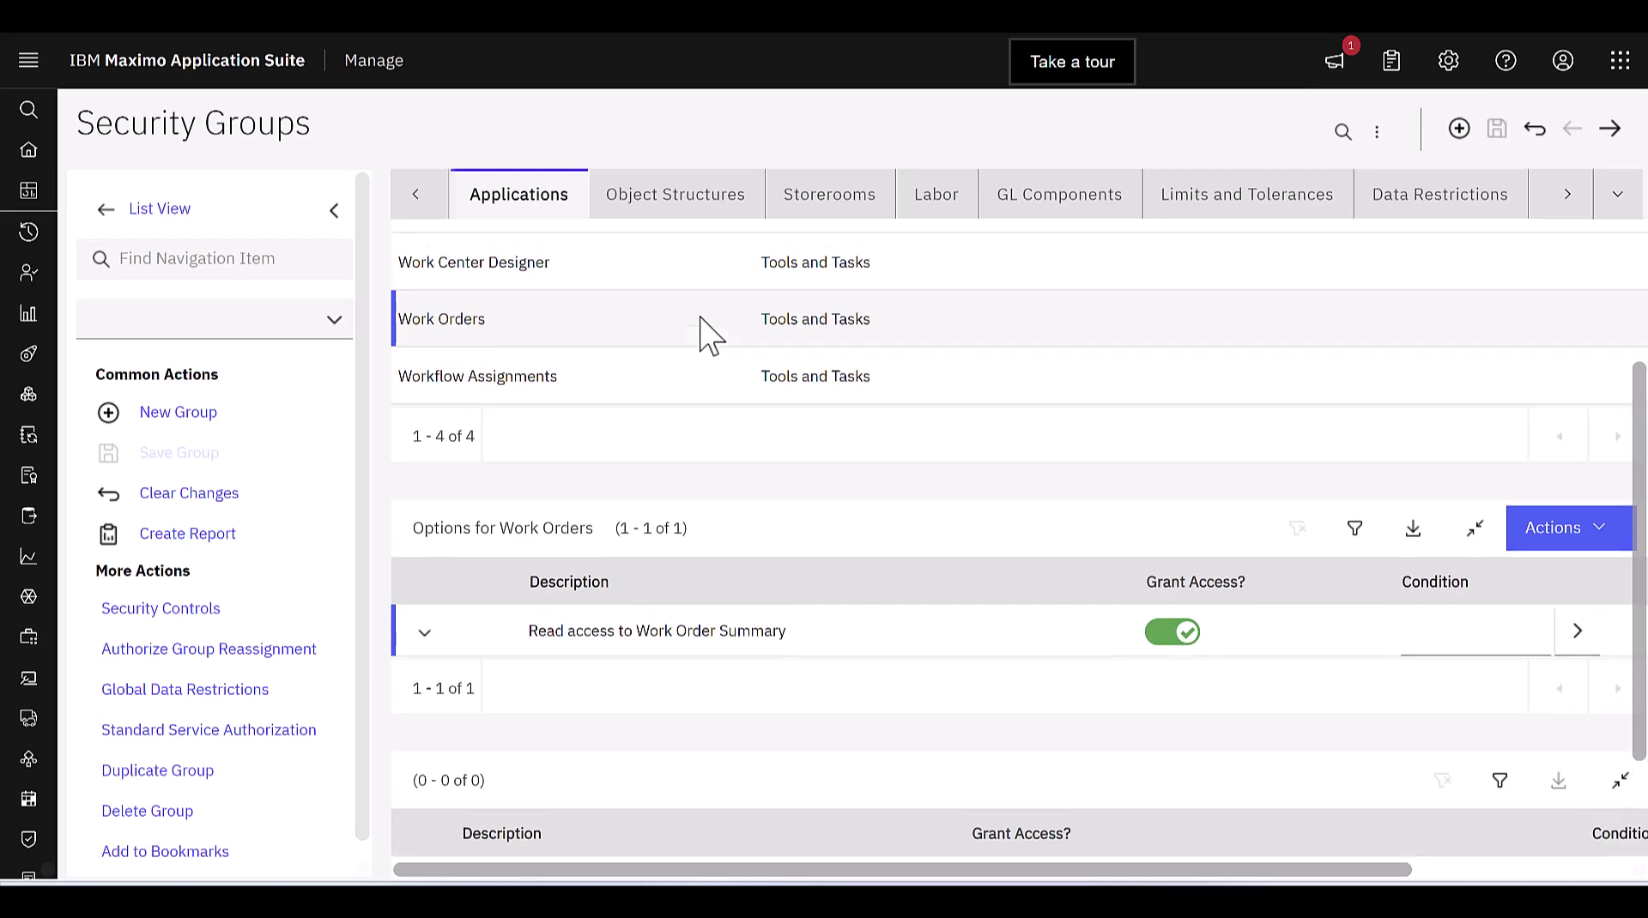
- Return to the Operational Dashboard from the side navigation menu
left_click(84, 191)
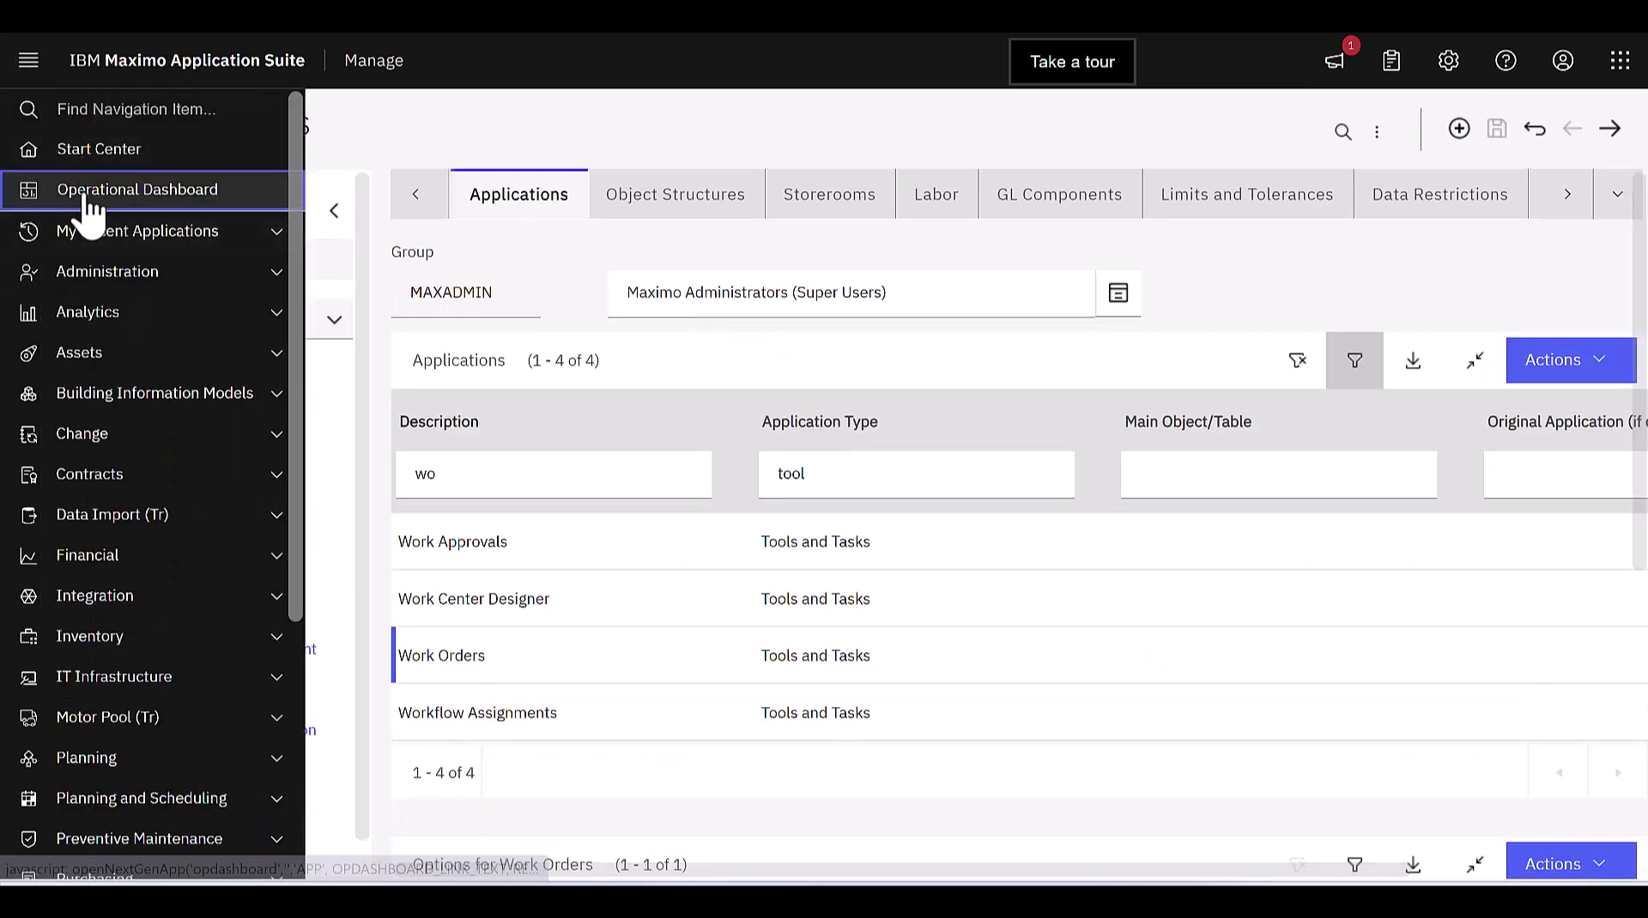